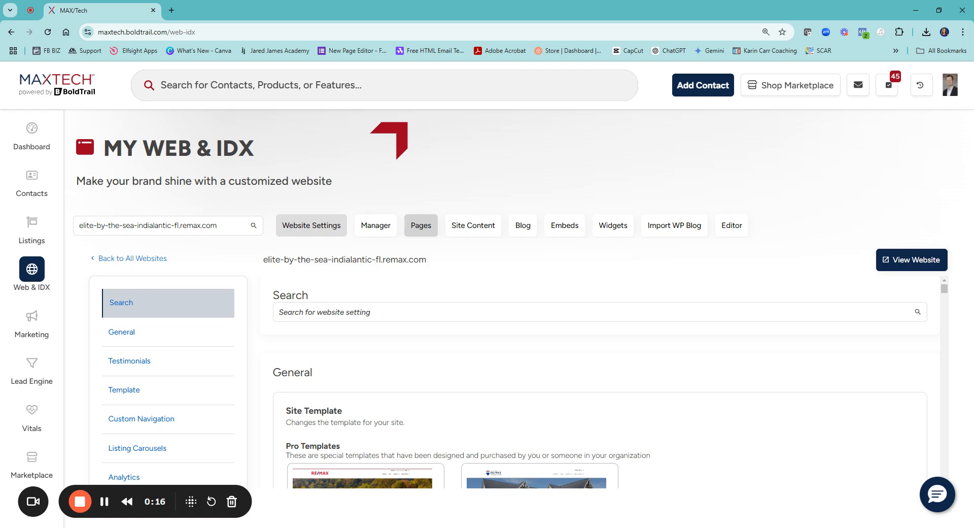
Go to the website's page templates and start a new page from the Classic Landing template.
{"action": "left_click", "coordinate": [425, 230]}
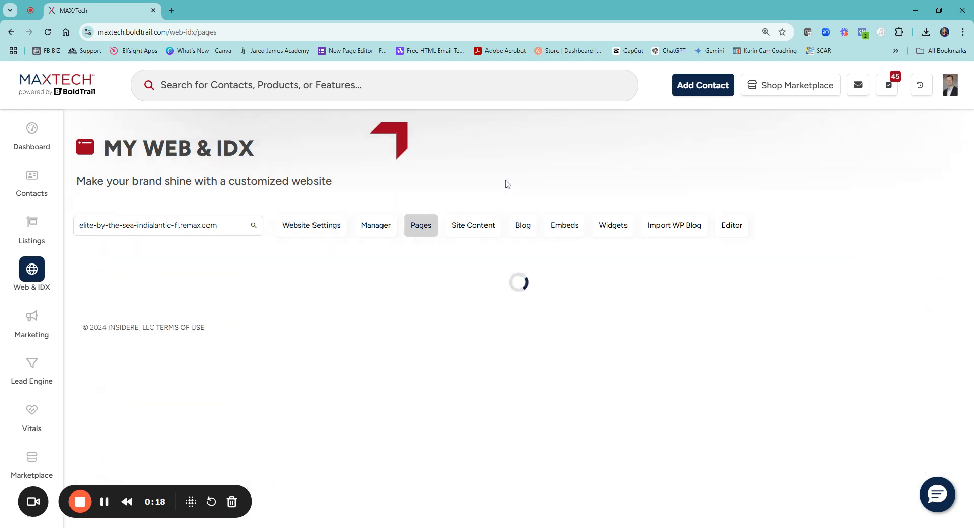
{"action": "left_click_drag", "start_coordinate": [136, 499], "coordinate": [868, 76]}
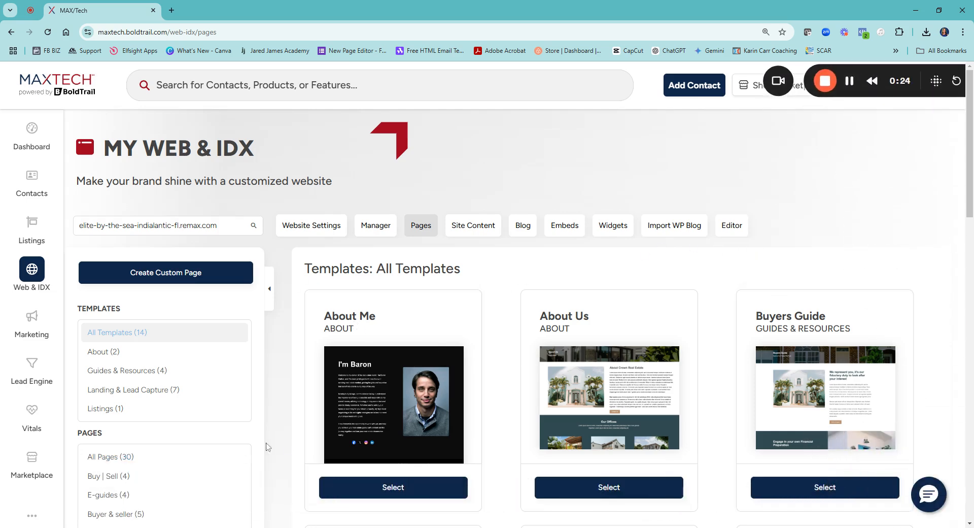
{"action": "scroll", "coordinate": [393, 249], "scroll_direction": "down", "scroll_amount": 4}
{"action": "scroll", "coordinate": [915, 306], "scroll_direction": "down", "scroll_amount": 1}
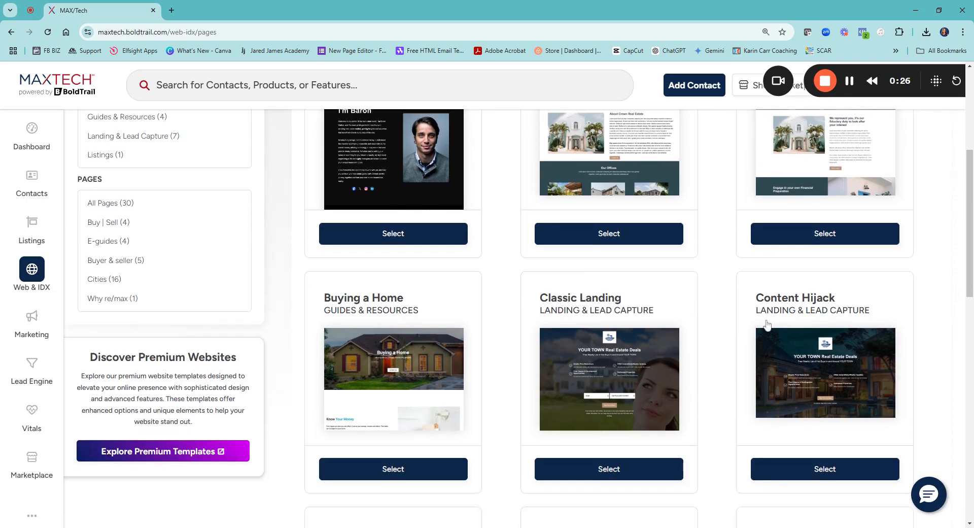
{"action": "scroll", "coordinate": [249, 298], "scroll_direction": "up", "scroll_amount": 5}
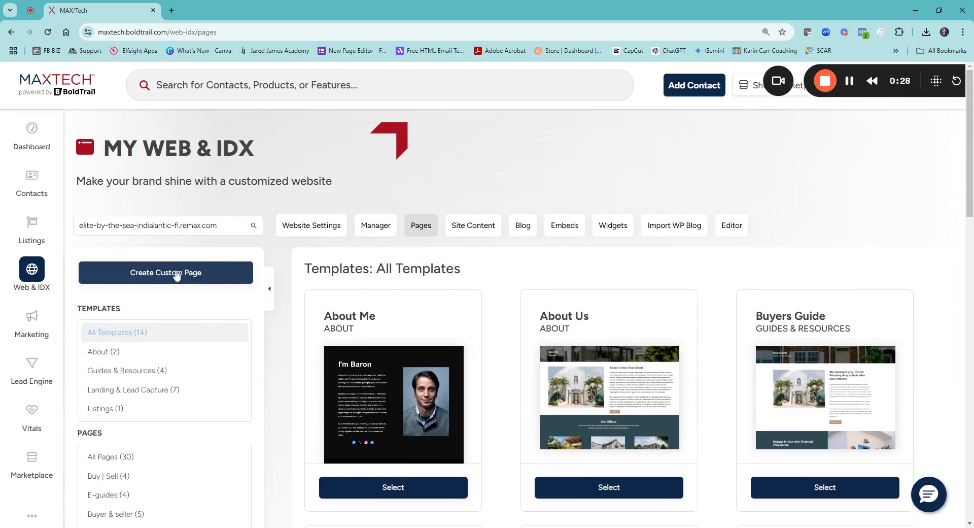
{"action": "scroll", "coordinate": [619, 304], "scroll_direction": "down", "scroll_amount": 5}
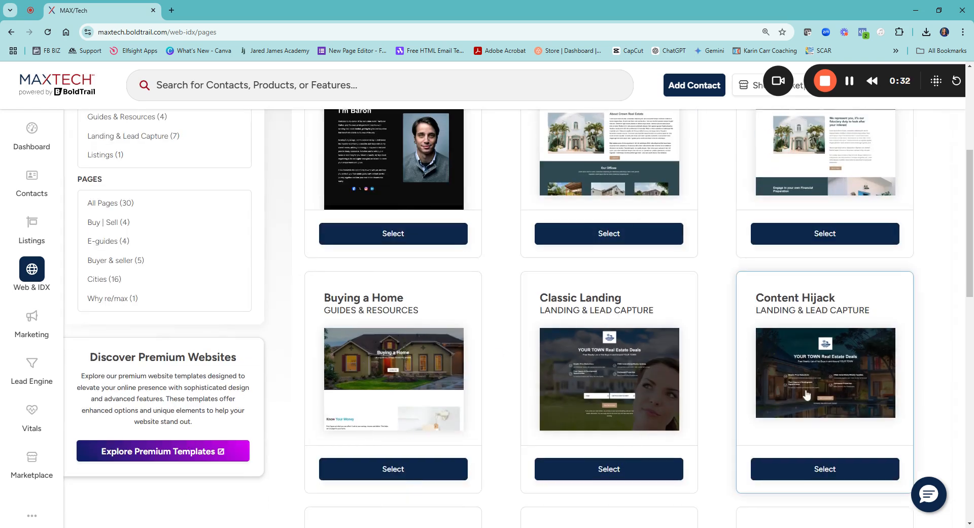
{"action": "scroll", "coordinate": [822, 391], "scroll_direction": "down", "scroll_amount": 5}
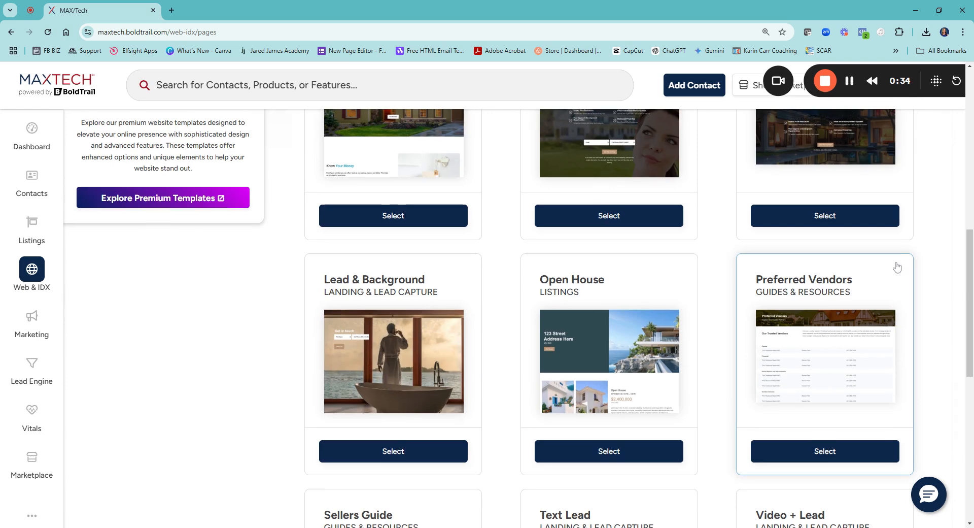
{"action": "scroll", "coordinate": [862, 319], "scroll_direction": "up", "scroll_amount": 5}
{"action": "scroll", "coordinate": [865, 322], "scroll_direction": "down", "scroll_amount": 2}
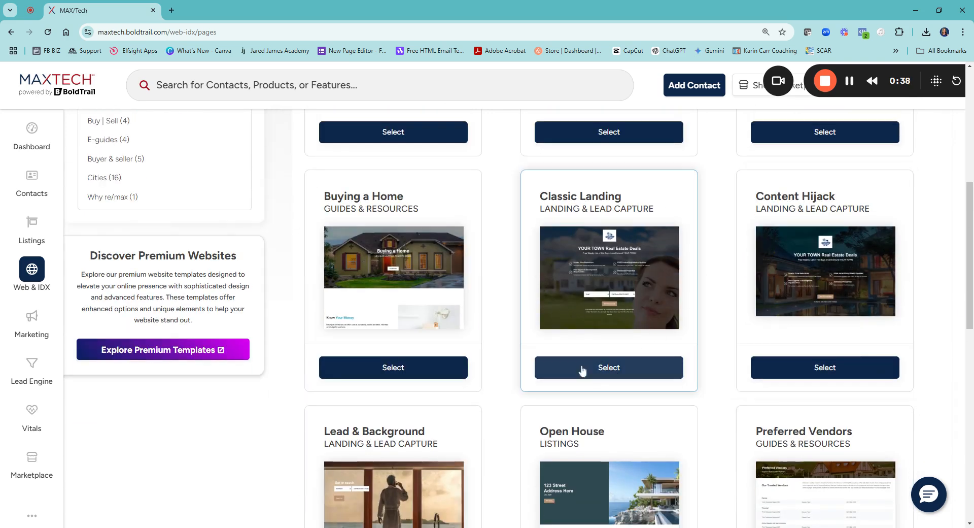
{"action": "left_click", "coordinate": [615, 370]}
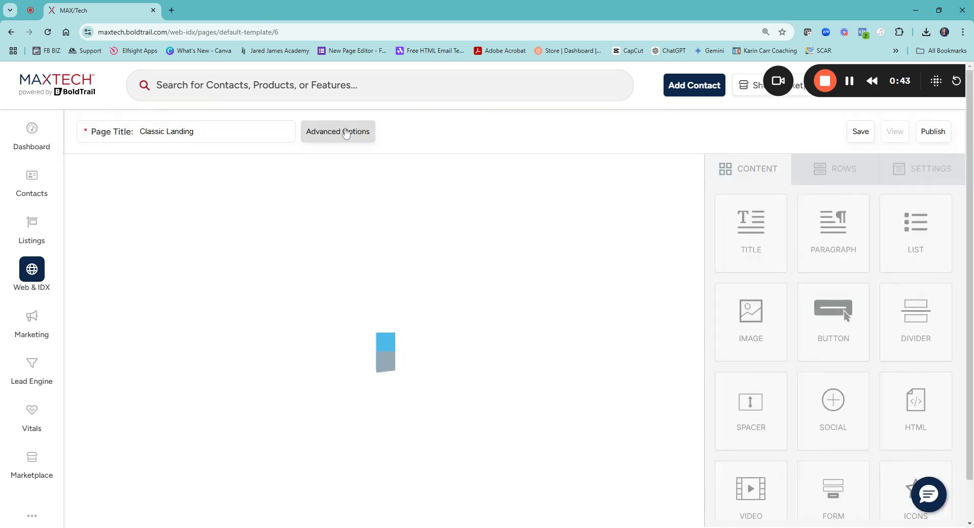
In the page's advanced options, set the page title to "Buyer's e-Guide".
{"action": "left_click", "coordinate": [347, 132]}
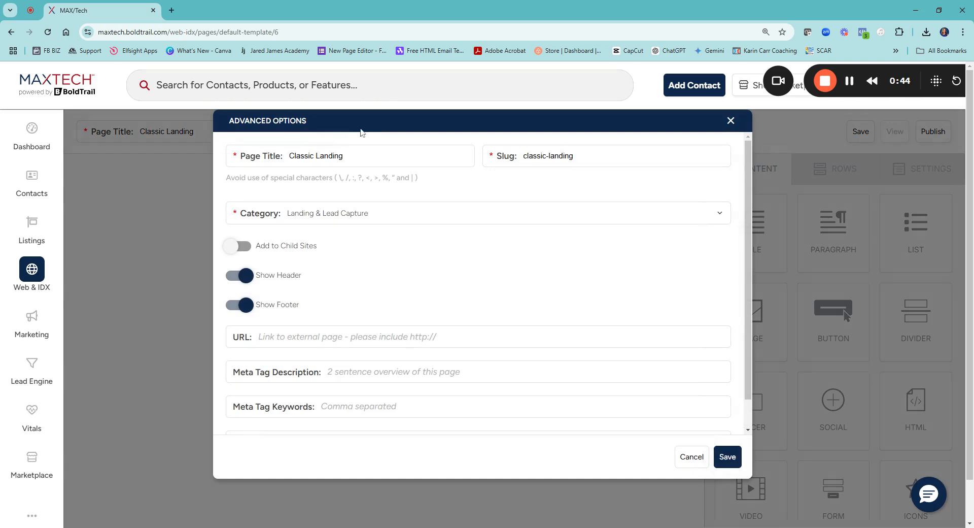
{"action": "triple_click", "coordinate": [304, 156]}
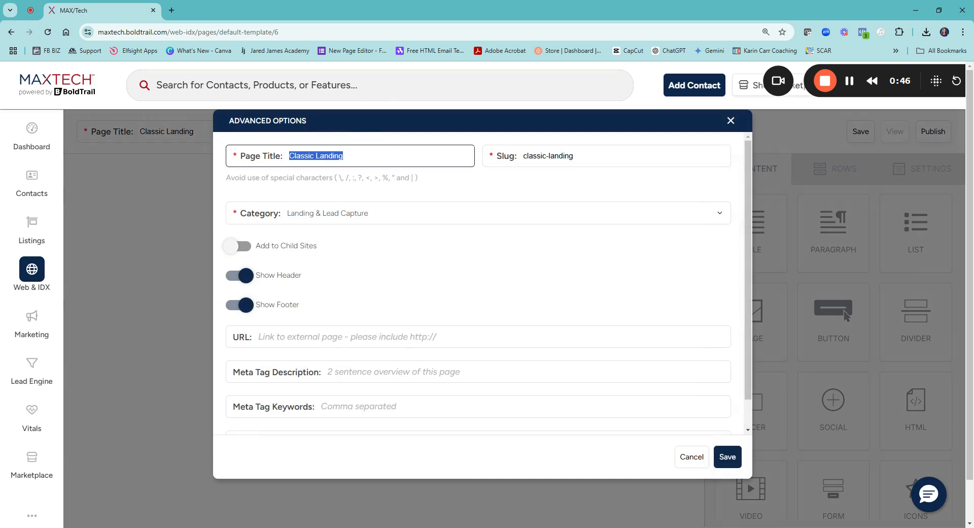
{"action": "type", "text": "Buyer"}
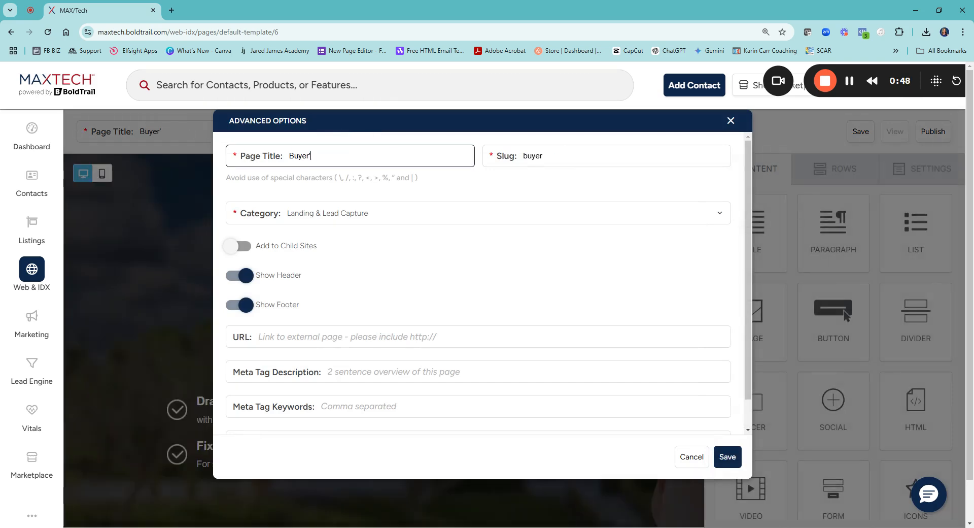
{"action": "type", "text": "'s e-Guide"}
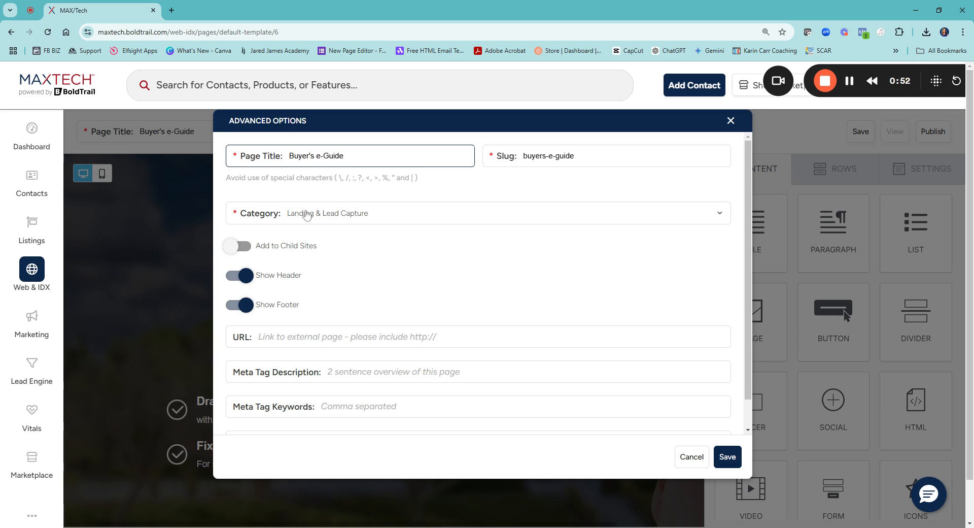
Add a new page category named "Guides & Resources" and assign it to the page.
{"action": "left_click", "coordinate": [307, 214]}
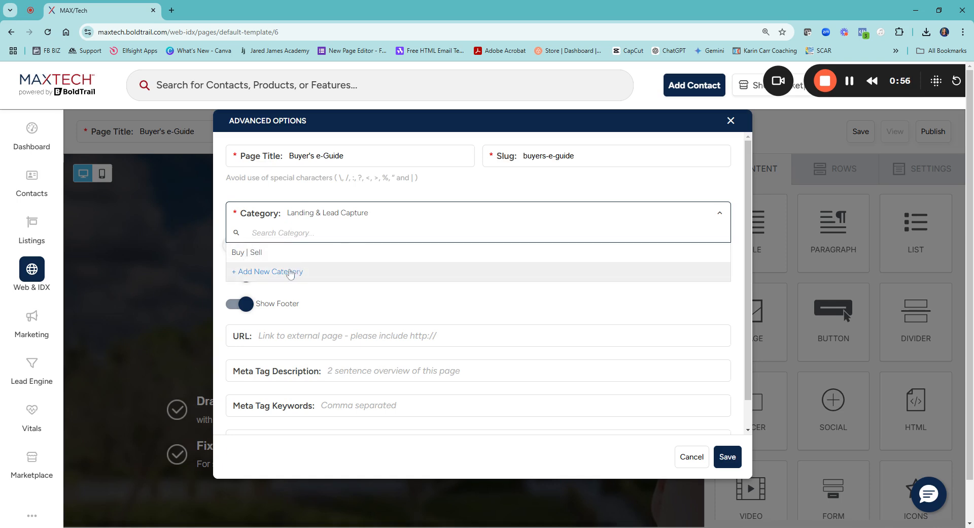
{"action": "left_click", "coordinate": [290, 273]}
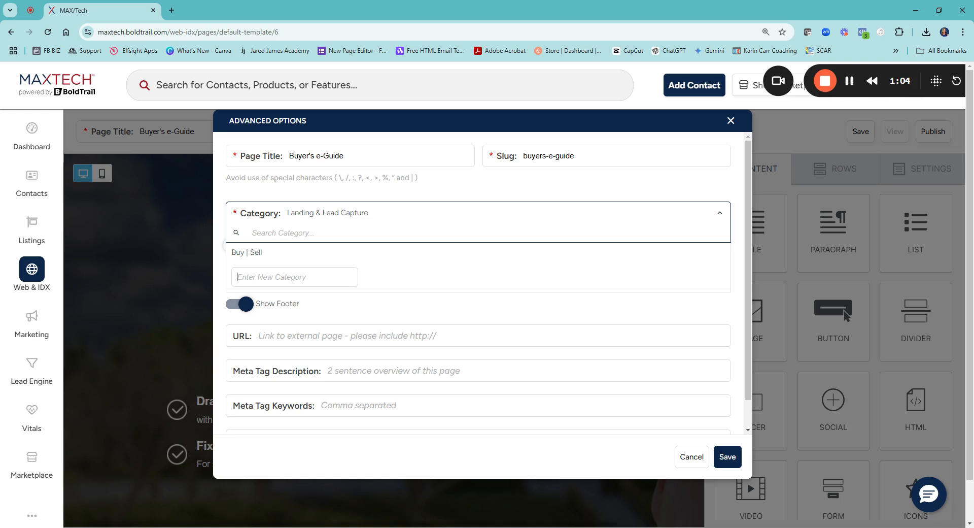
{"action": "type", "text": "Guides & Resources"}
{"action": "key", "text": "Return"}
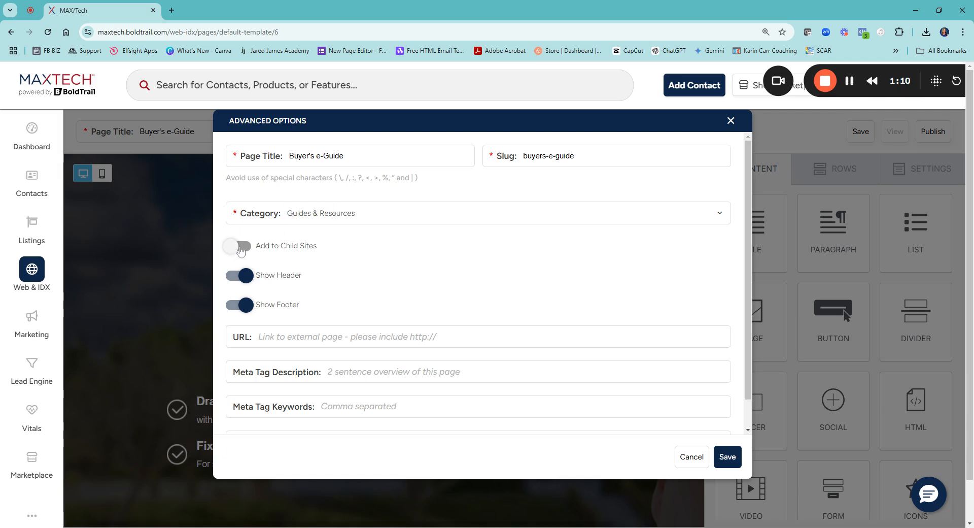
Enable adding the page to child sites and save the advanced options.
{"action": "left_click", "coordinate": [286, 247]}
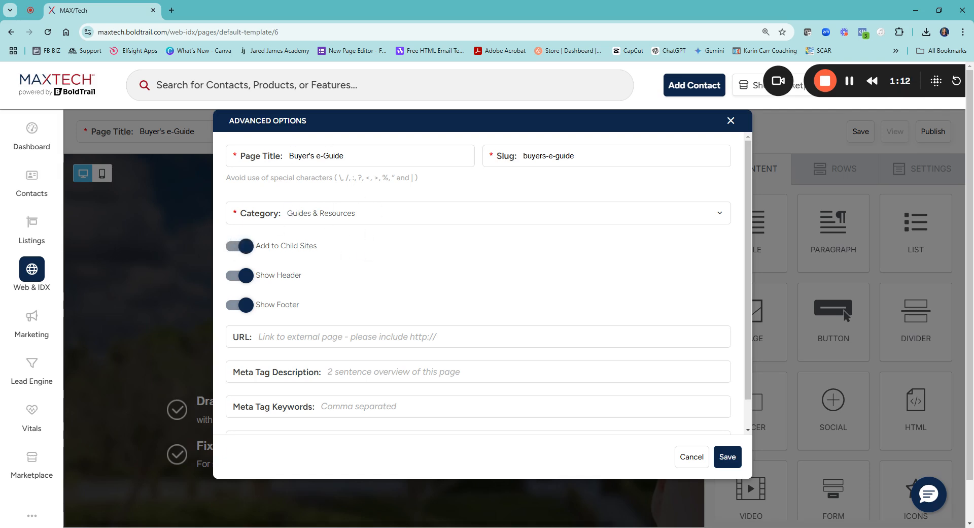
{"action": "scroll", "coordinate": [370, 242], "scroll_direction": "down", "scroll_amount": 1}
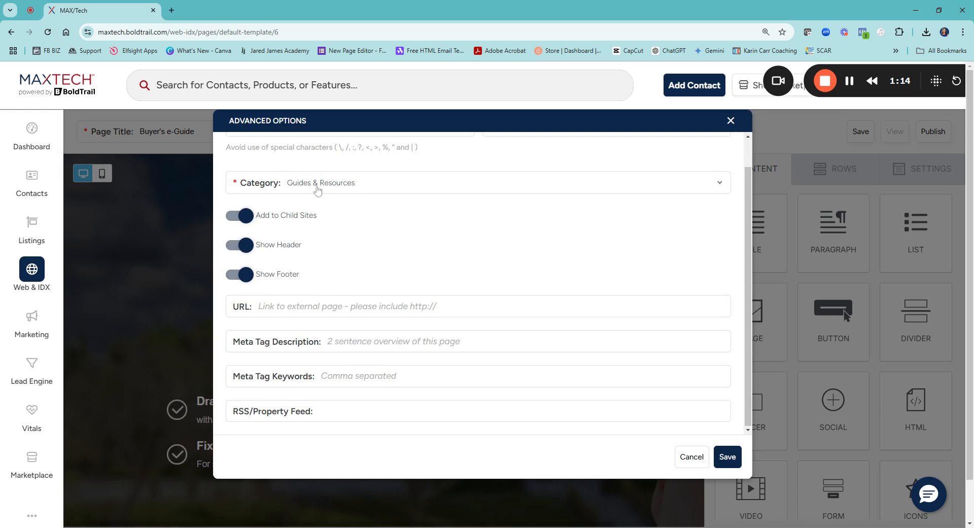
{"action": "scroll", "coordinate": [335, 184], "scroll_direction": "up", "scroll_amount": 1}
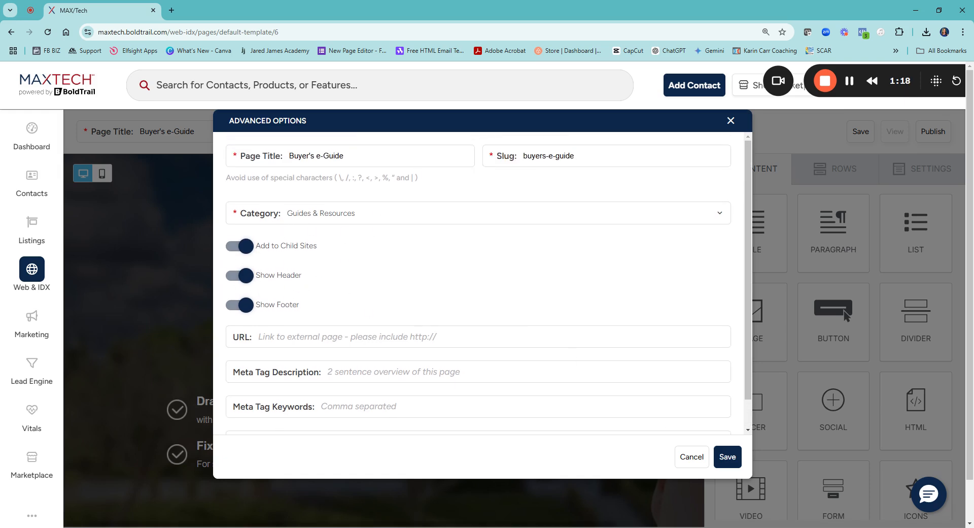
{"action": "scroll", "coordinate": [405, 369], "scroll_direction": "down", "scroll_amount": 1}
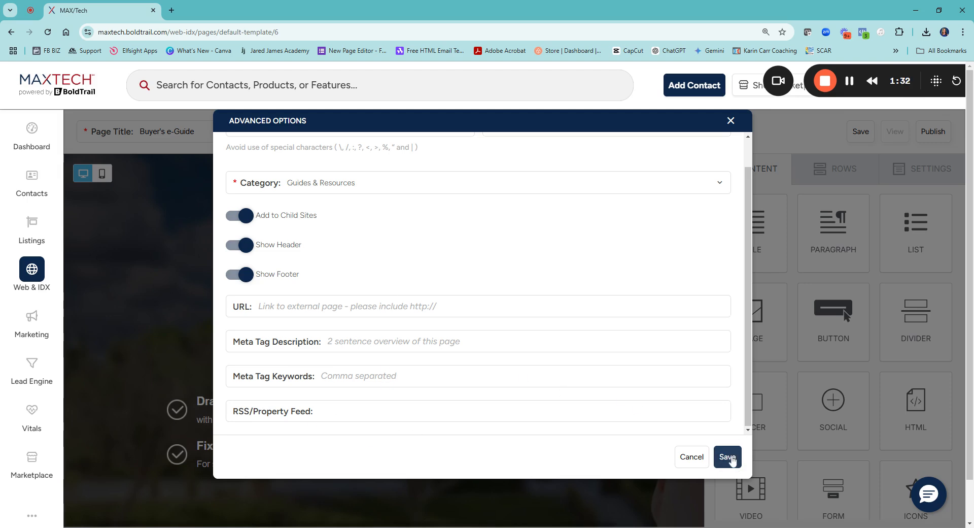
{"action": "left_click", "coordinate": [728, 457]}
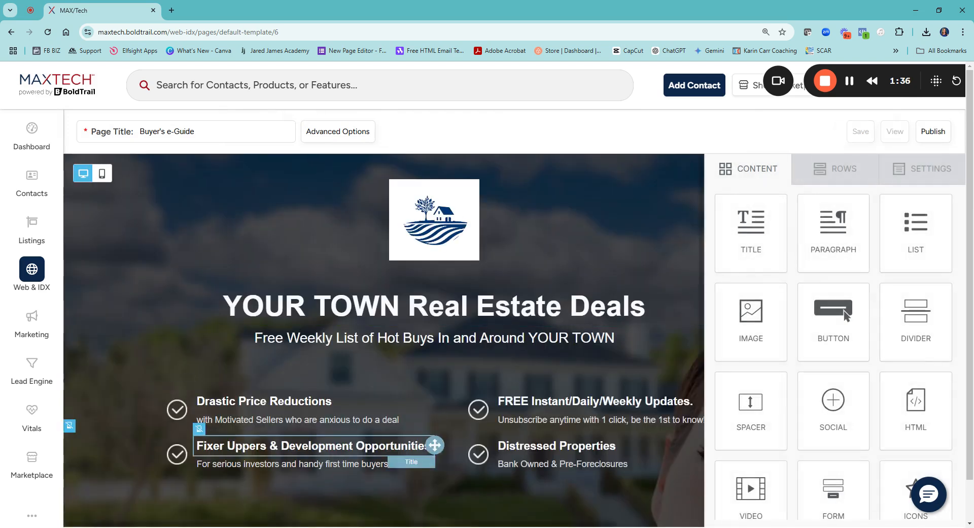
Replace the placeholder logo above the headline with the RE/MAX Elite logo from the file manager.
{"action": "scroll", "coordinate": [431, 355], "scroll_direction": "down", "scroll_amount": 5}
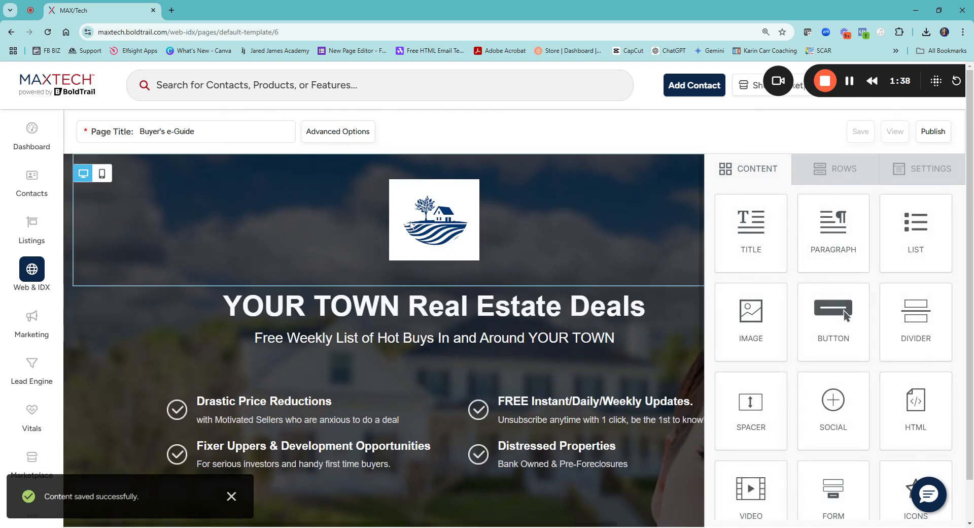
{"action": "left_click", "coordinate": [413, 226]}
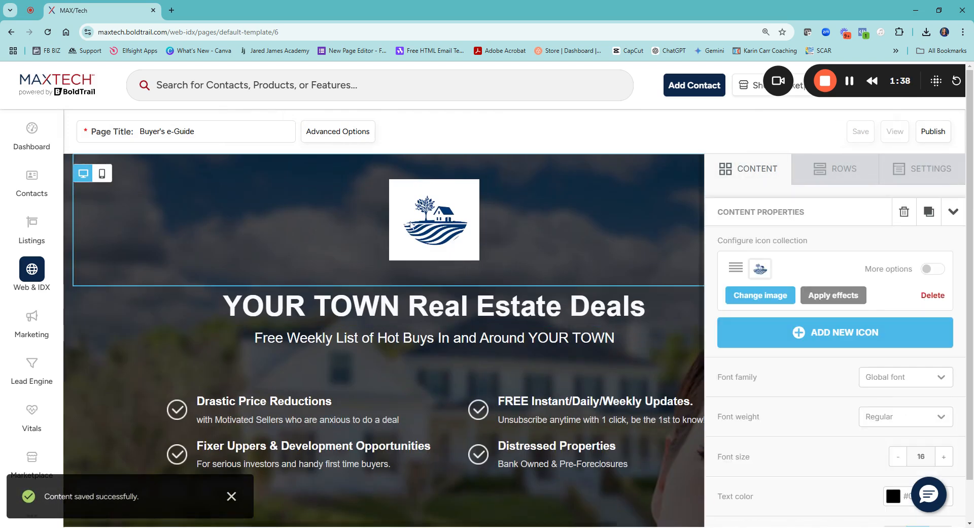
{"action": "left_click", "coordinate": [771, 298]}
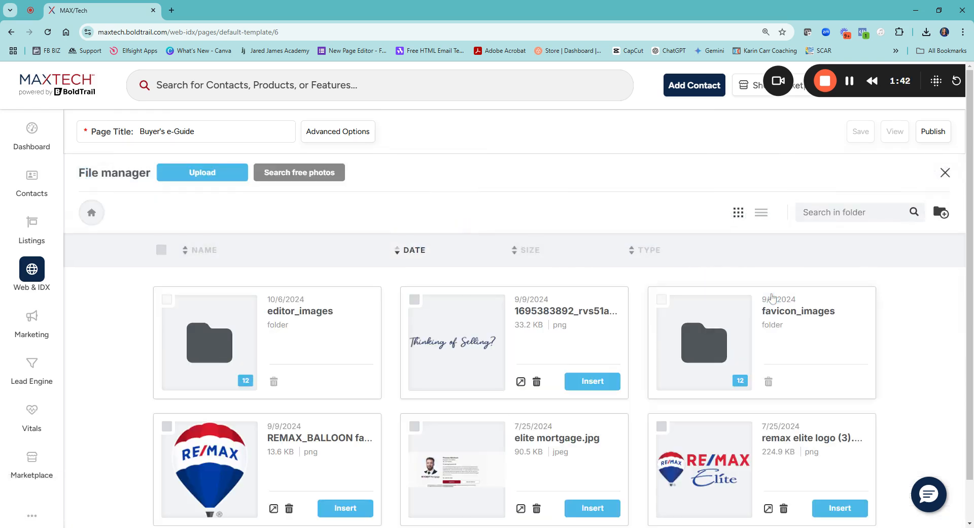
{"action": "scroll", "coordinate": [312, 362], "scroll_direction": "down", "scroll_amount": 10}
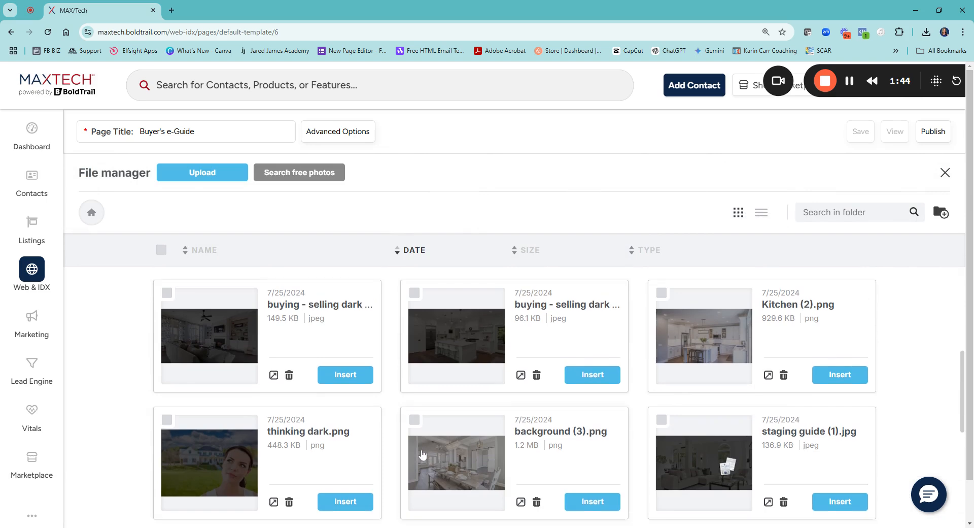
{"action": "left_click", "coordinate": [585, 380]}
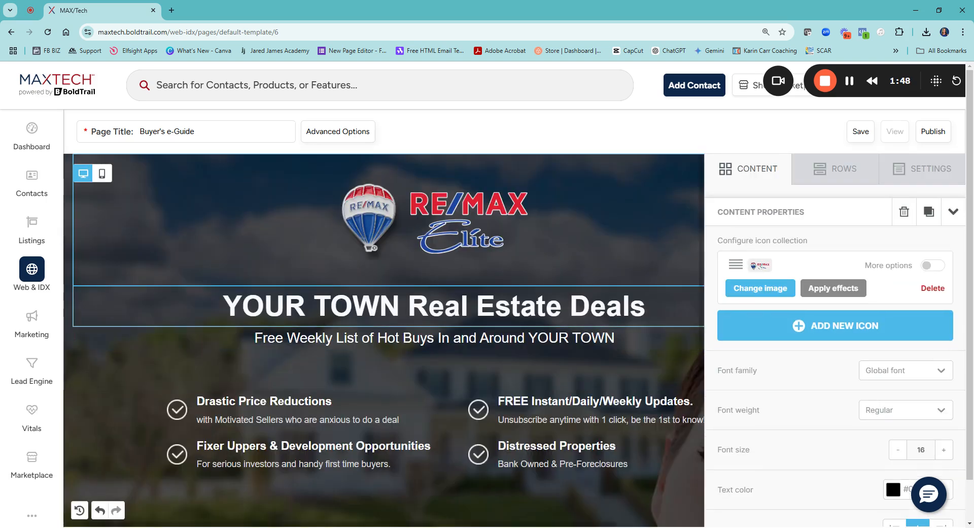
Set the page's default font to Montserrat in the page-wide settings.
{"action": "scroll", "coordinate": [559, 357], "scroll_direction": "down", "scroll_amount": 2}
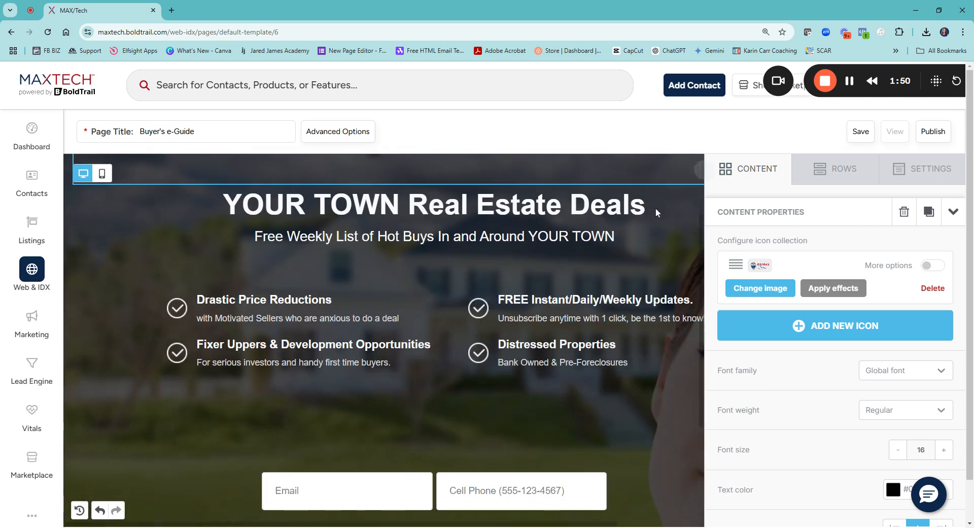
{"action": "left_click", "coordinate": [938, 175]}
{"action": "scroll", "coordinate": [835, 330], "scroll_direction": "down", "scroll_amount": 2}
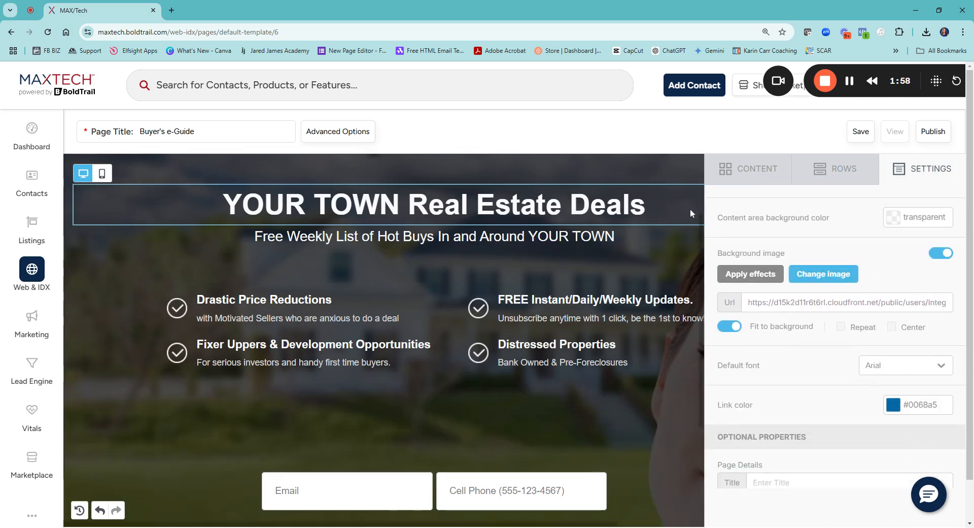
{"action": "scroll", "coordinate": [788, 243], "scroll_direction": "down", "scroll_amount": 4}
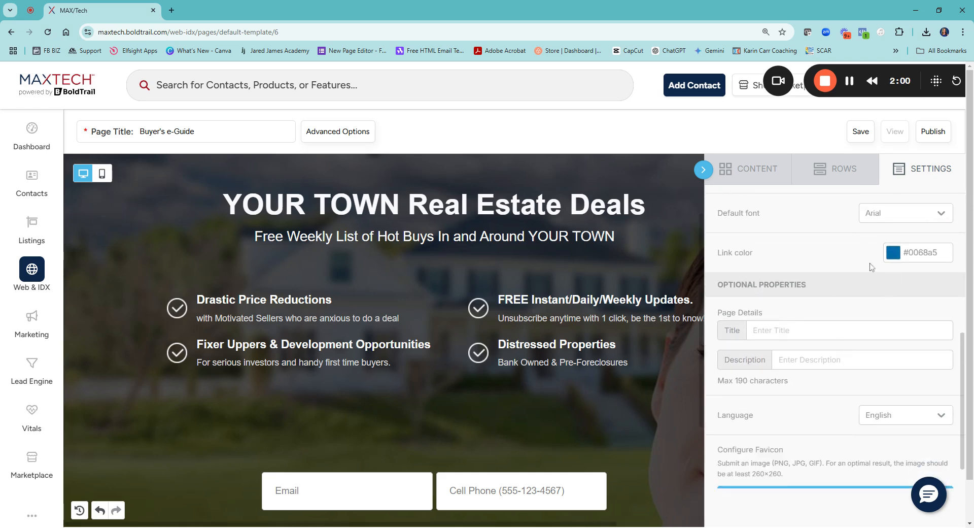
{"action": "scroll", "coordinate": [812, 284], "scroll_direction": "down", "scroll_amount": 1}
{"action": "scroll", "coordinate": [816, 296], "scroll_direction": "up", "scroll_amount": 2}
{"action": "left_click", "coordinate": [907, 277]}
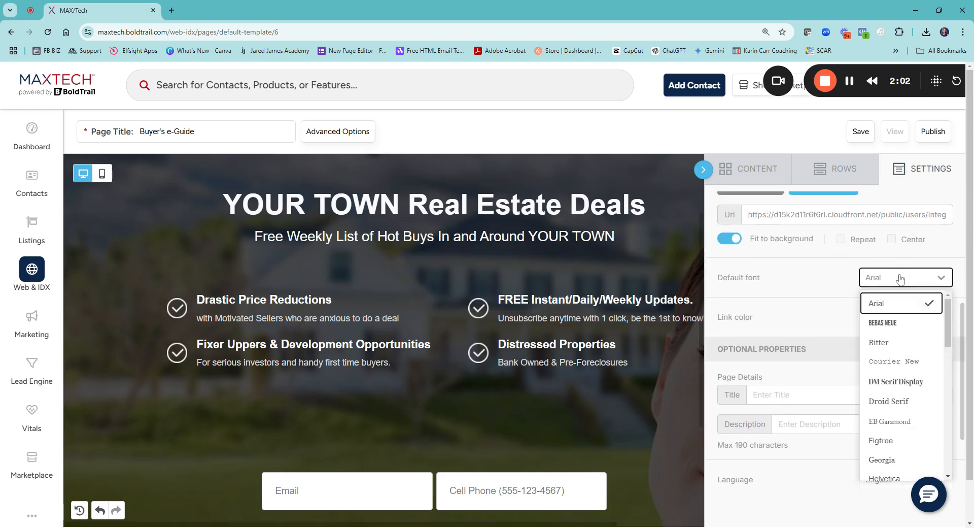
{"action": "scroll", "coordinate": [896, 362], "scroll_direction": "down", "scroll_amount": 5}
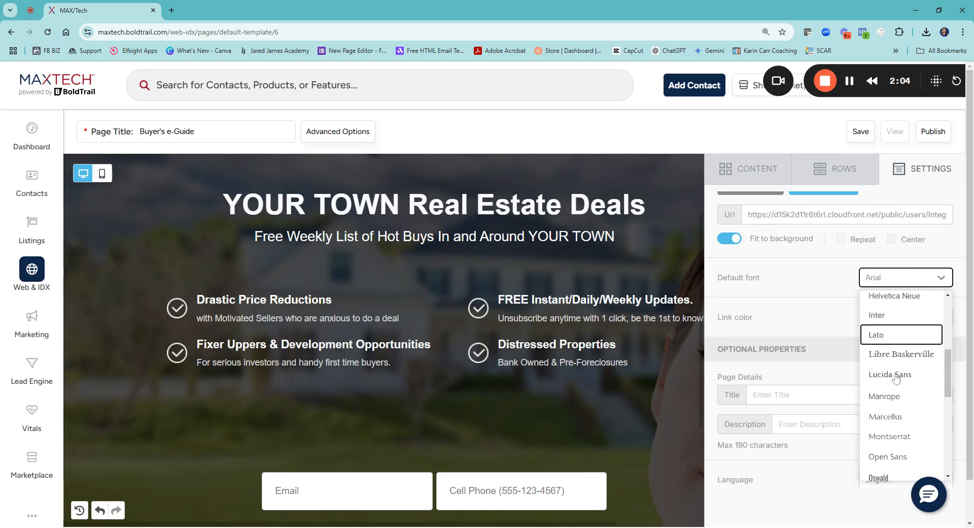
{"action": "left_click", "coordinate": [898, 434]}
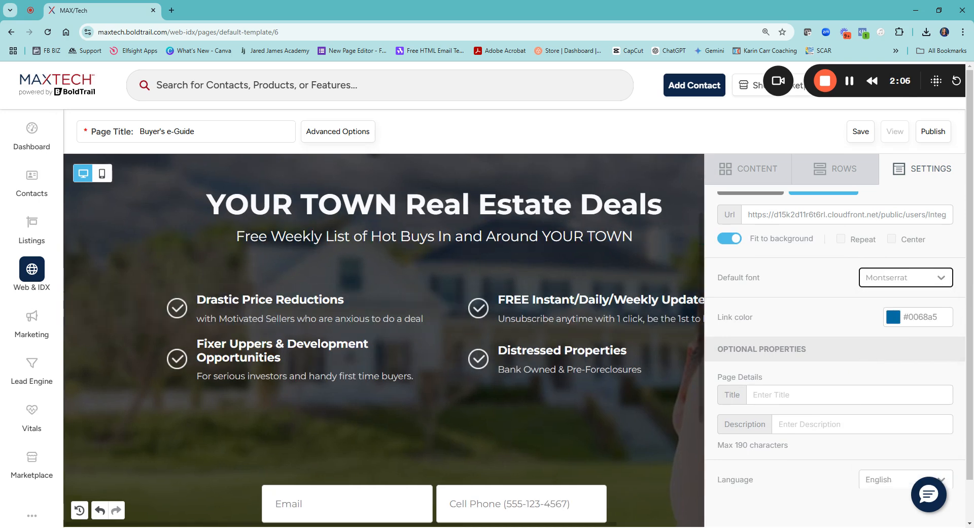
Collapse the properties sidebar to widen the canvas and replace the main headline with "Thinking of Buying?".
{"action": "left_click", "coordinate": [200, 241]}
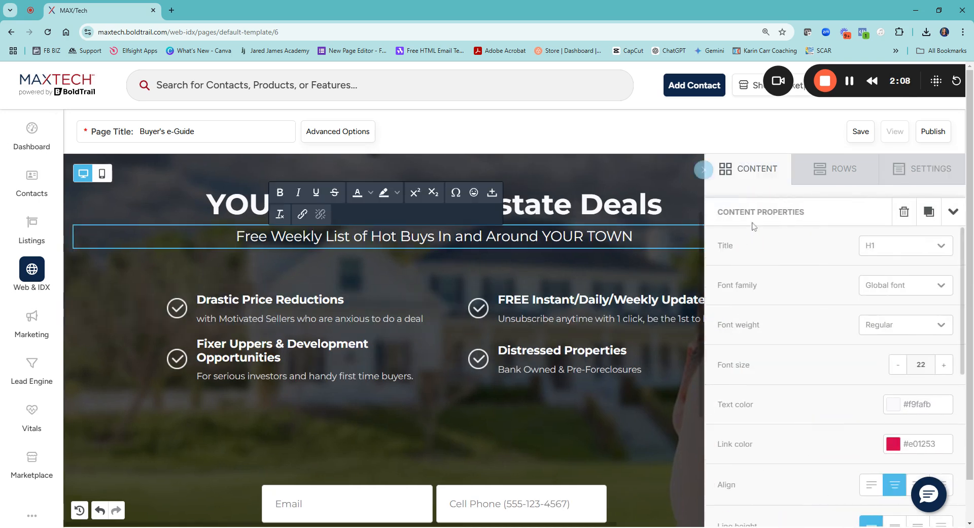
{"action": "left_click", "coordinate": [703, 169]}
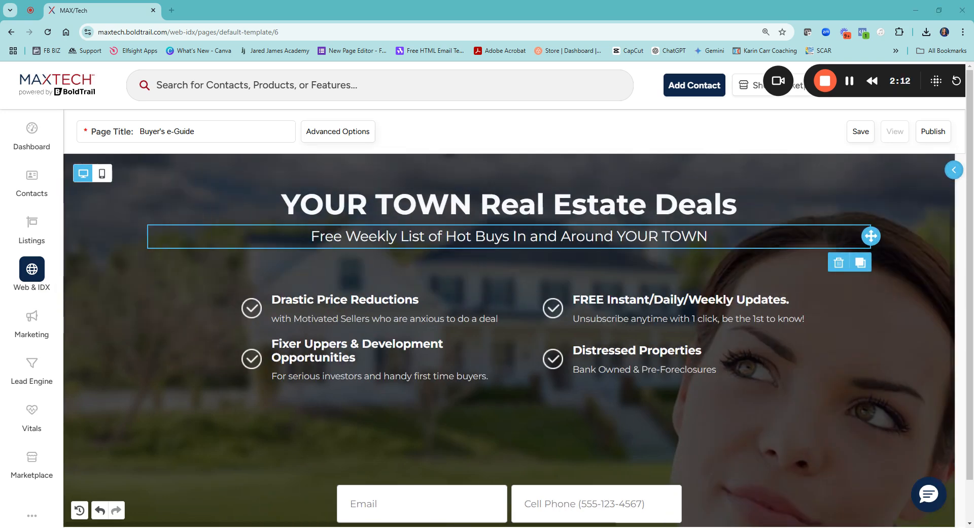
{"action": "triple_click", "coordinate": [449, 205]}
{"action": "type", "text": "Thinking of Buying?"}
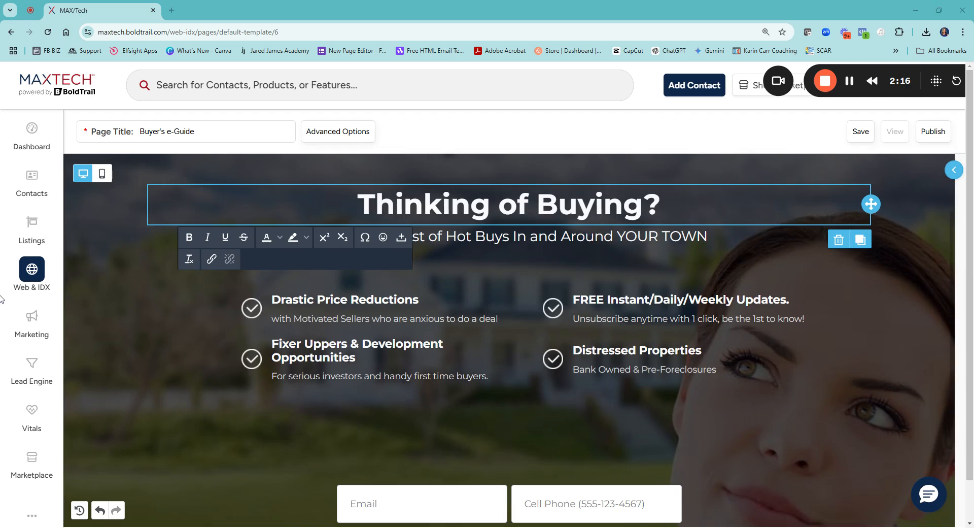
Replace the subheadline with the guide introduction, from "You may be wondering if now is a good time" to "instant access to our Buyer's Guide!".
{"action": "left_click", "coordinate": [470, 242]}
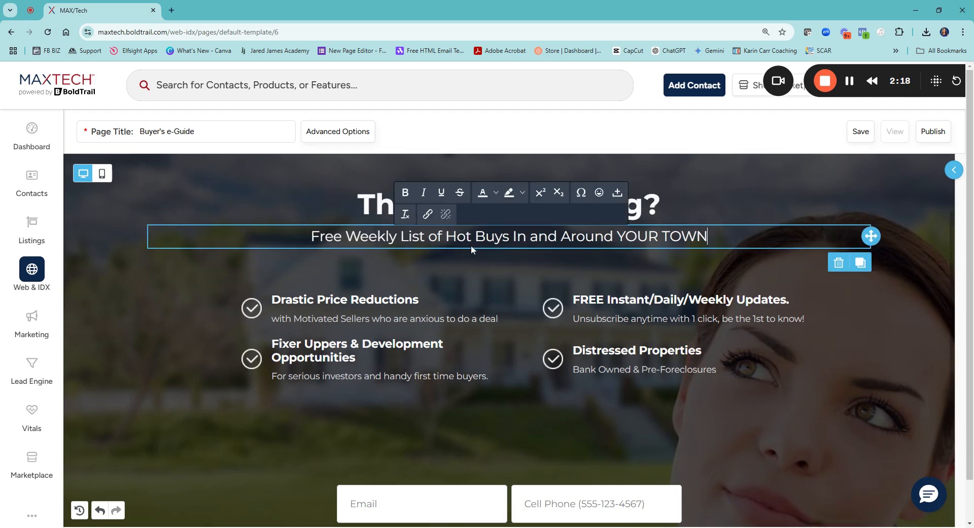
{"action": "triple_click", "coordinate": [471, 243]}
{"action": "type", "text": "You may be wondering if now is a good time to buy a home... or if interest rates are projected to rise or fall.  Our free Buyers Guide will answer many of your questions! Simply fill out the form below for instant access to our Buyer's Guide!"}
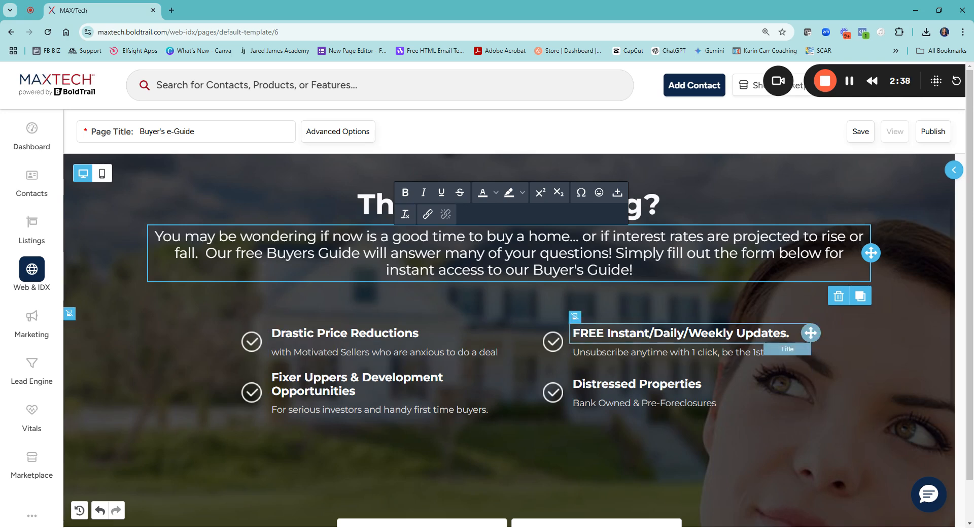
Delete both rows of checkmarked benefits between the introduction paragraph and the form.
{"action": "left_click", "coordinate": [426, 333]}
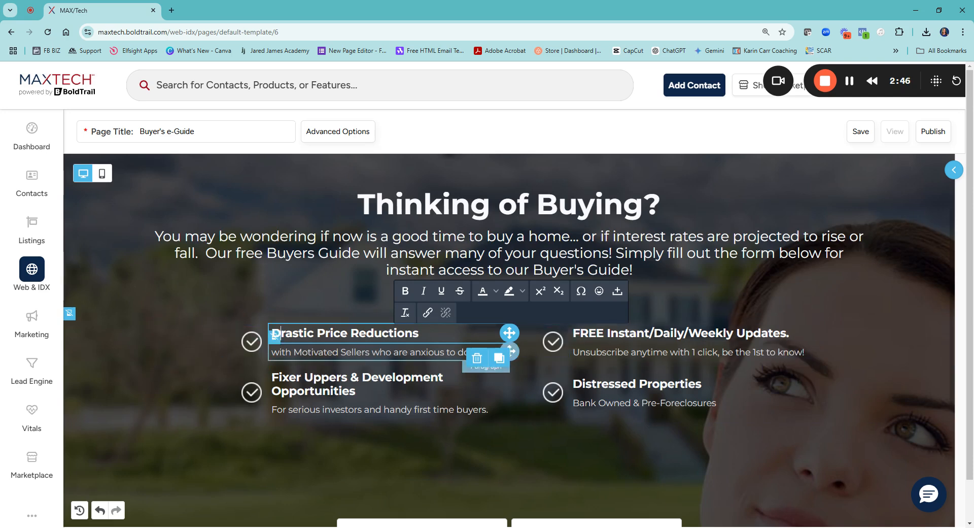
{"action": "left_click", "coordinate": [931, 343]}
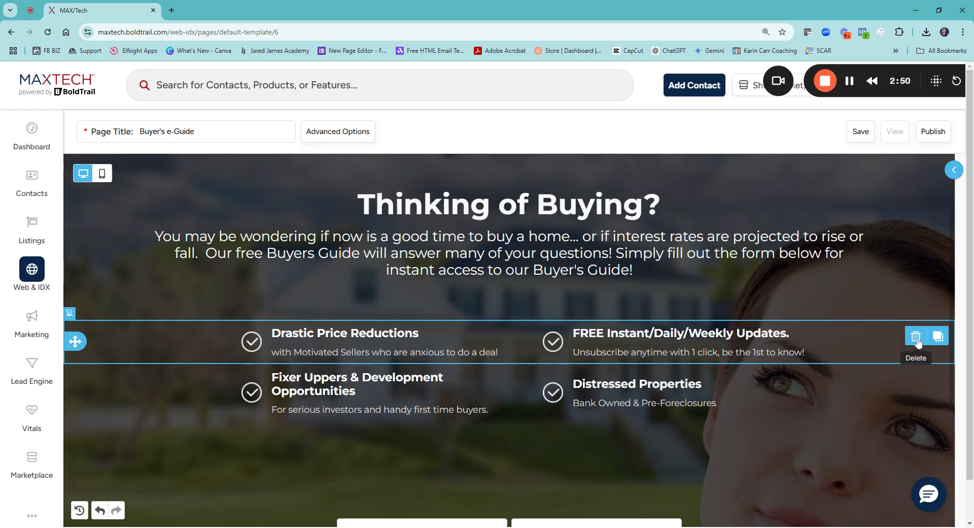
{"action": "left_click", "coordinate": [917, 337]}
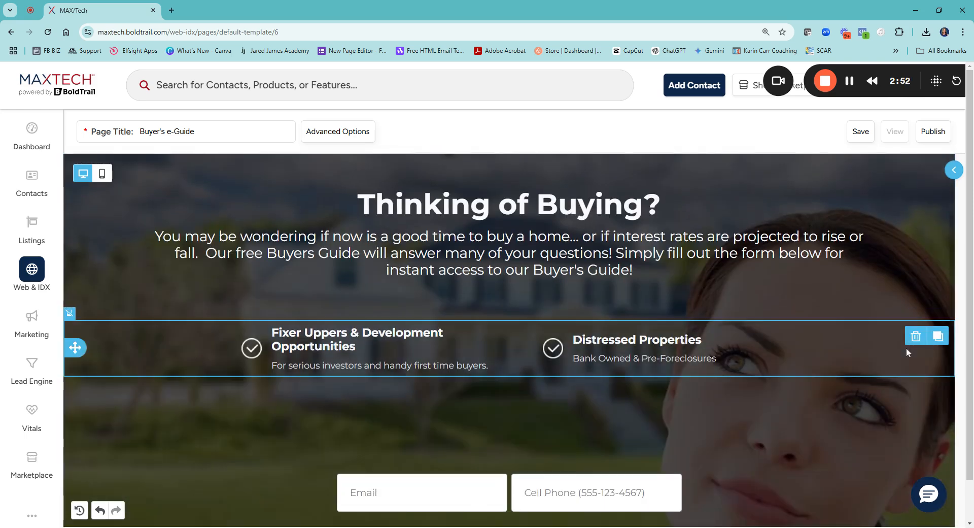
{"action": "left_click", "coordinate": [916, 337]}
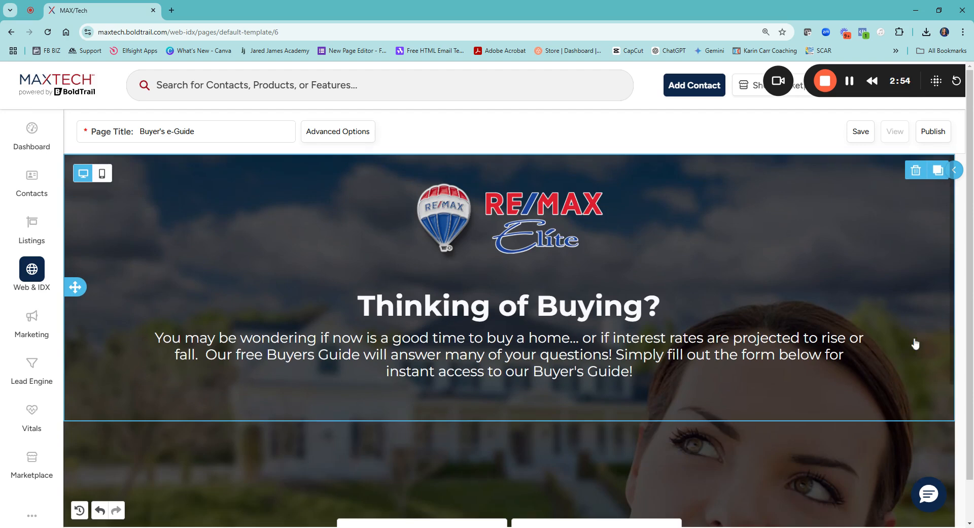
Replace the existing form with a lead form of type Buyer carrying the hash tag buyerguide.
{"action": "scroll", "coordinate": [508, 416], "scroll_direction": "down", "scroll_amount": 3}
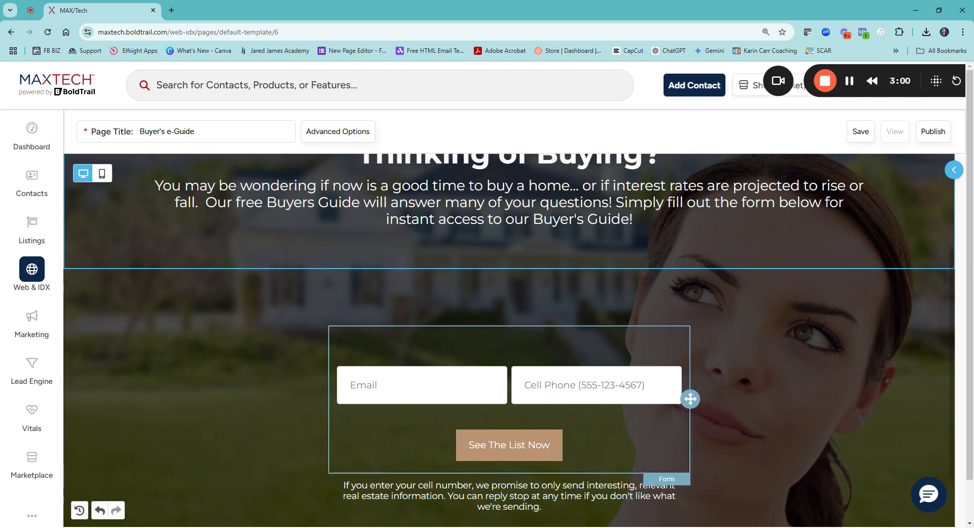
{"action": "left_click", "coordinate": [483, 365]}
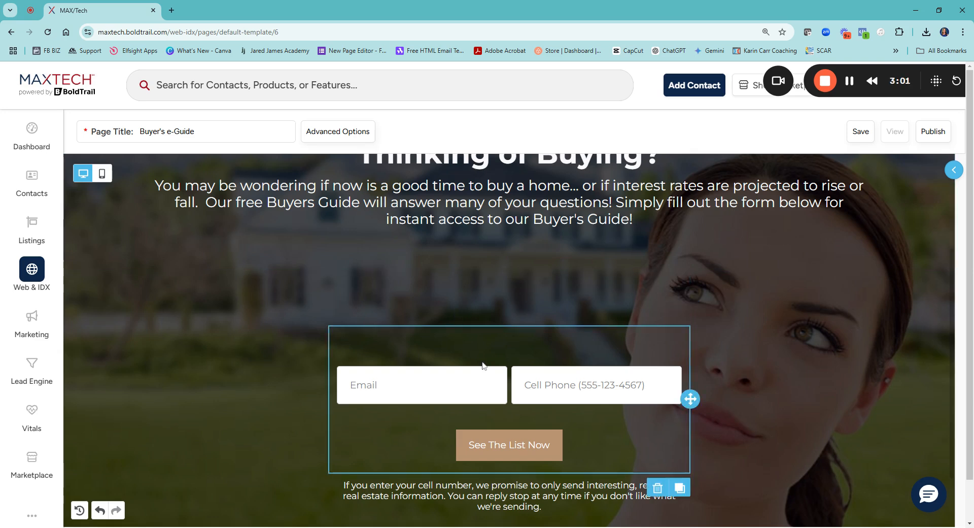
{"action": "double_click", "coordinate": [513, 351]}
{"action": "left_click", "coordinate": [947, 170]}
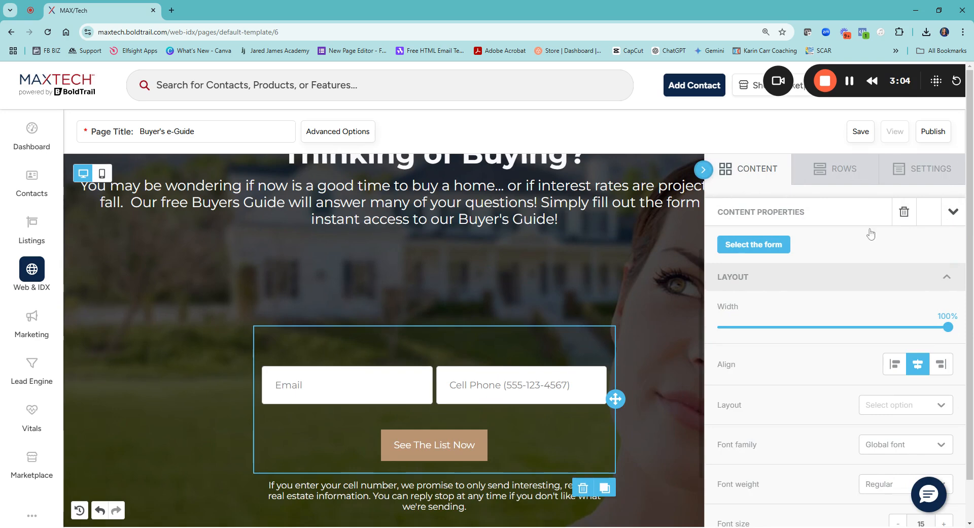
{"action": "left_click", "coordinate": [746, 246]}
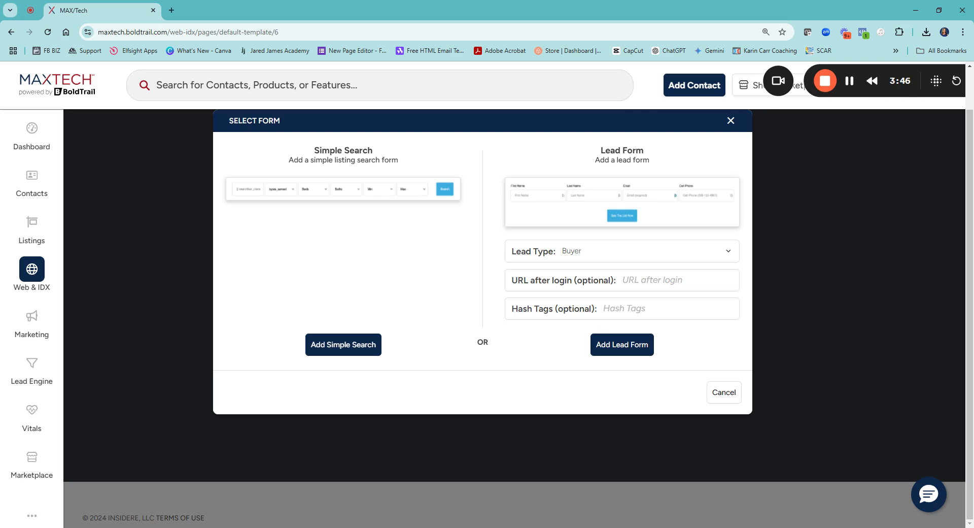
{"action": "left_click", "coordinate": [624, 309]}
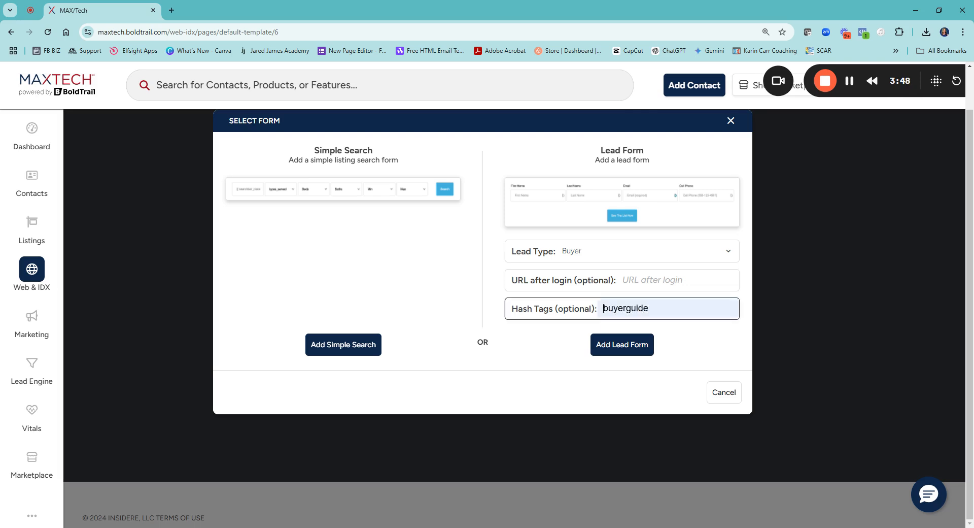
{"action": "left_click", "coordinate": [679, 332]}
{"action": "left_click", "coordinate": [622, 345]}
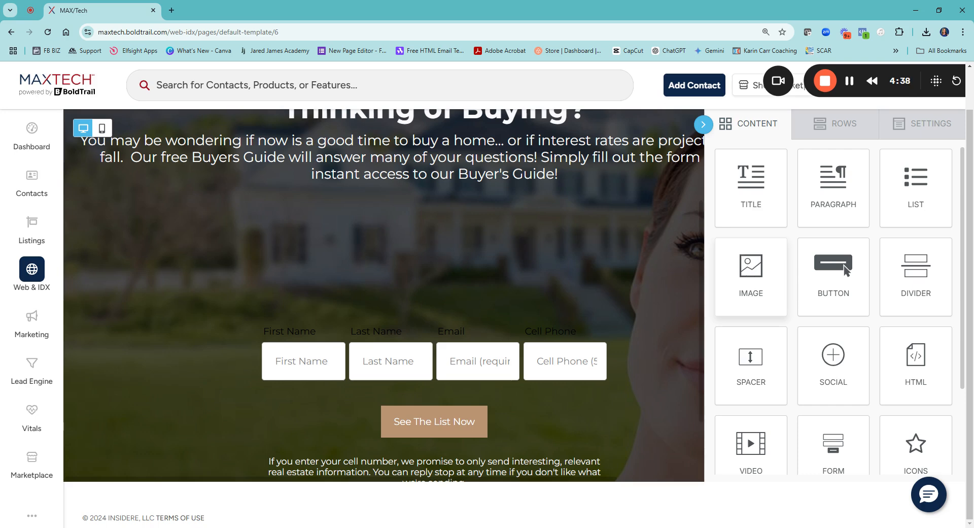
Copy the URL of REMAX-Buyers-Guide%202024_3.pdf by loading it into a temporary image block above the form, and delete the block.
{"action": "left_click_drag", "start_coordinate": [751, 273], "coordinate": [453, 274]}
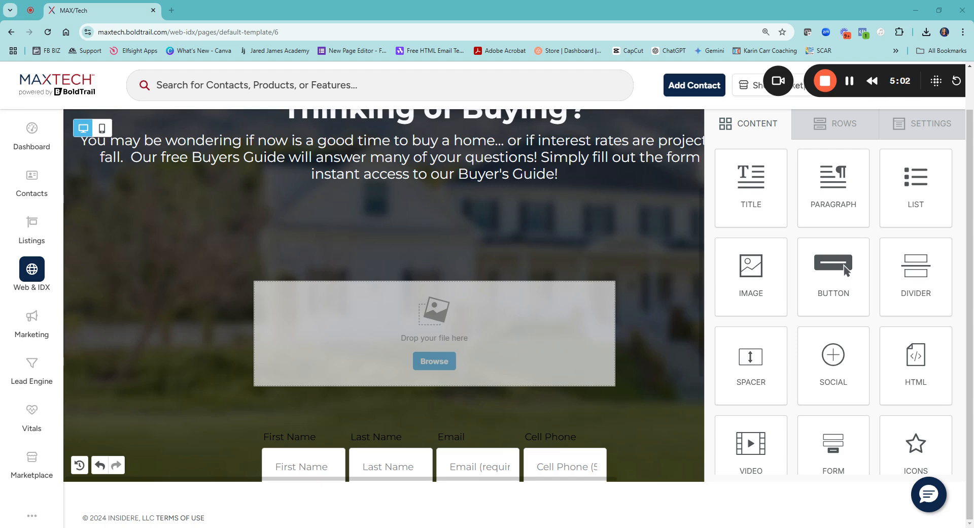
{"action": "left_click_drag", "start_coordinate": [395, 341], "coordinate": [394, 341]}
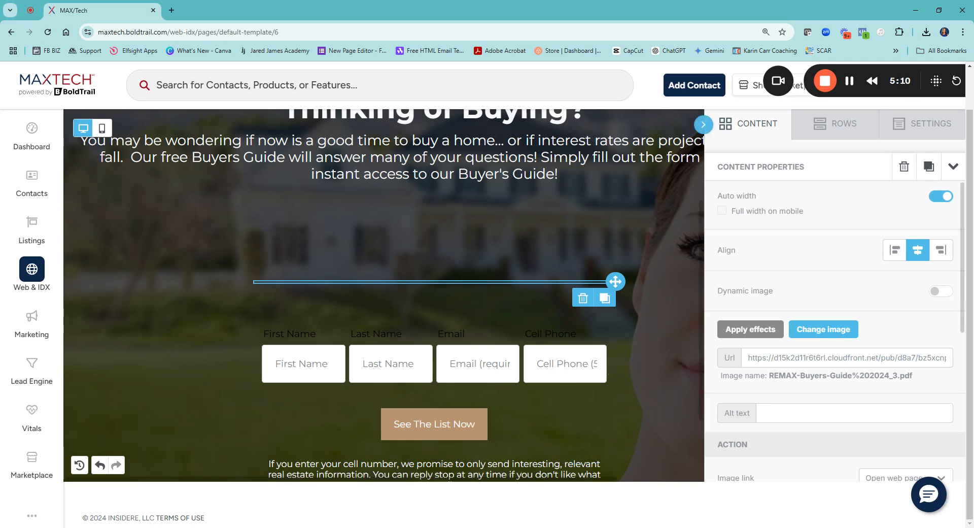
{"action": "triple_click", "coordinate": [800, 357]}
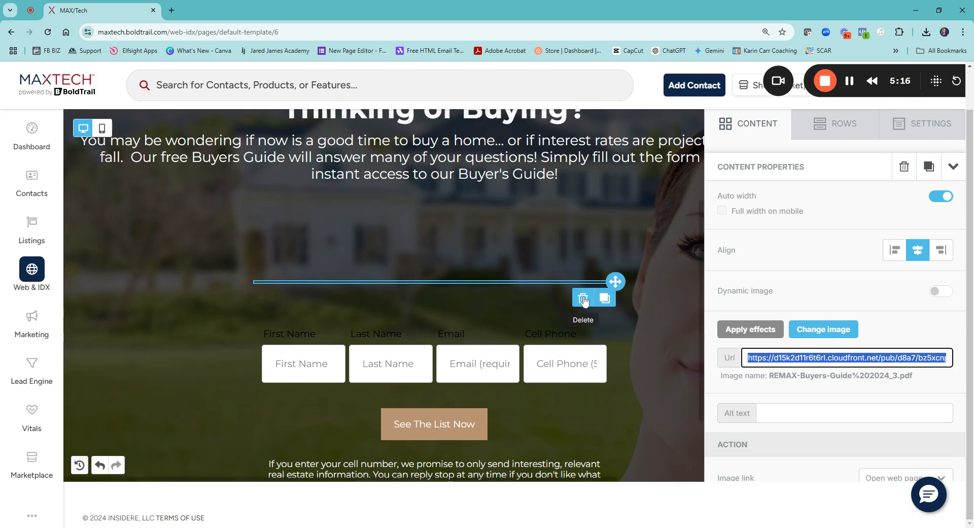
{"action": "left_click", "coordinate": [583, 298]}
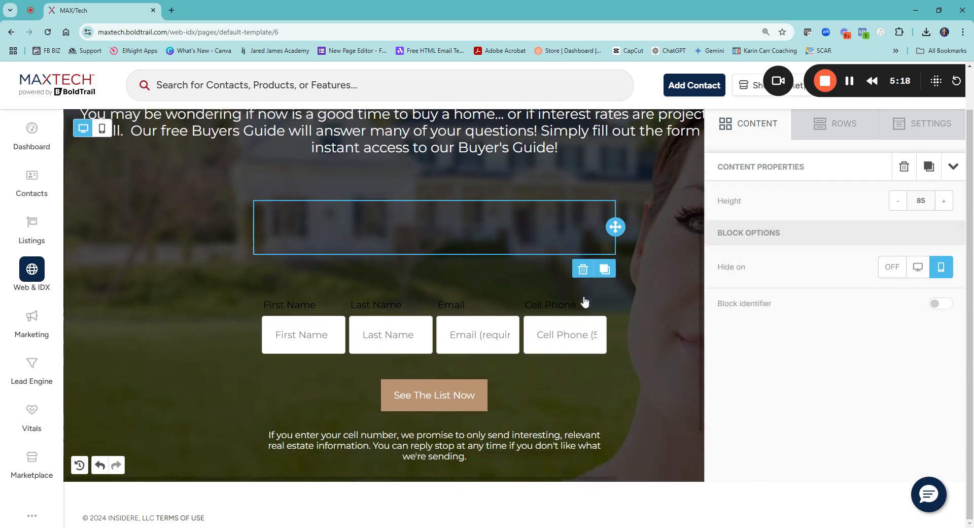
Re-add the Buyer lead form with the copied Buyer's Guide PDF address as its URL after login, keeping the hash tag buyerguide.
{"action": "scroll", "coordinate": [634, 282], "scroll_direction": "up", "scroll_amount": 3}
{"action": "scroll", "coordinate": [376, 355], "scroll_direction": "down", "scroll_amount": 2}
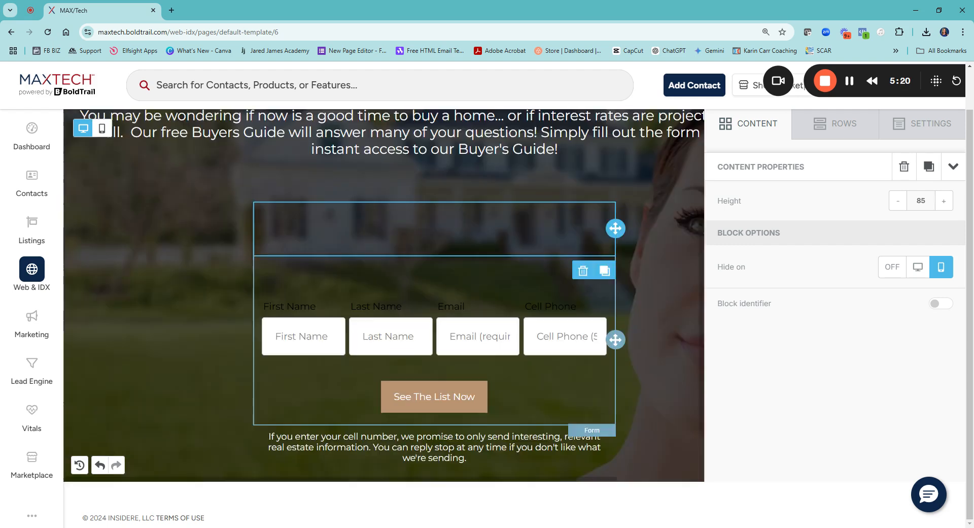
{"action": "left_click", "coordinate": [388, 316]}
{"action": "left_click", "coordinate": [737, 199]}
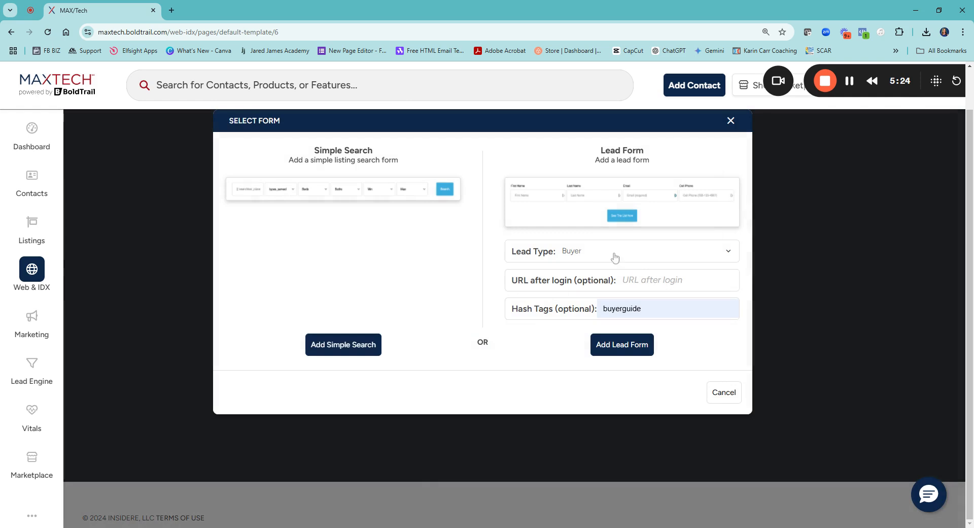
{"action": "left_click", "coordinate": [624, 279]}
{"action": "key", "text": "ctrl+v"}
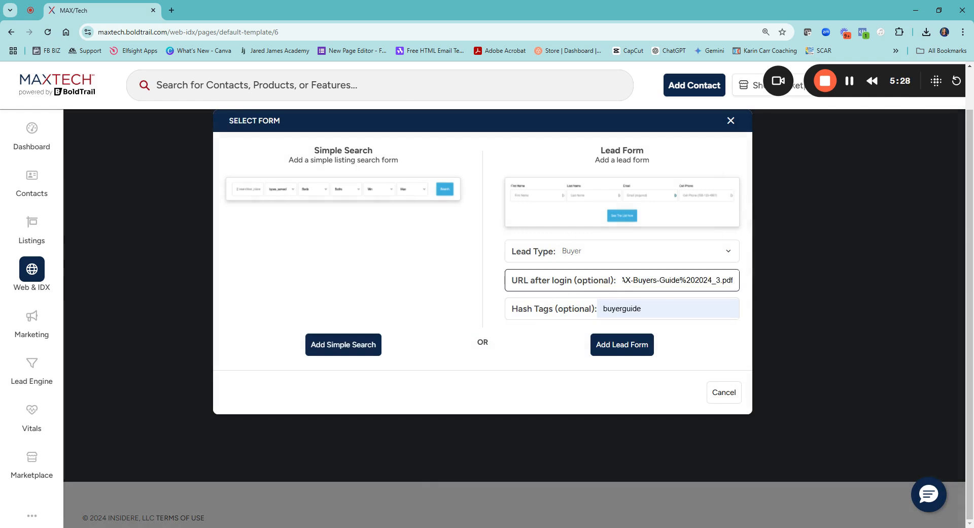
{"action": "key", "text": "shift+Left"}
{"action": "key", "text": "shift+Left"}
{"action": "key", "text": "shift+Left"}
{"action": "left_click", "coordinate": [620, 348]}
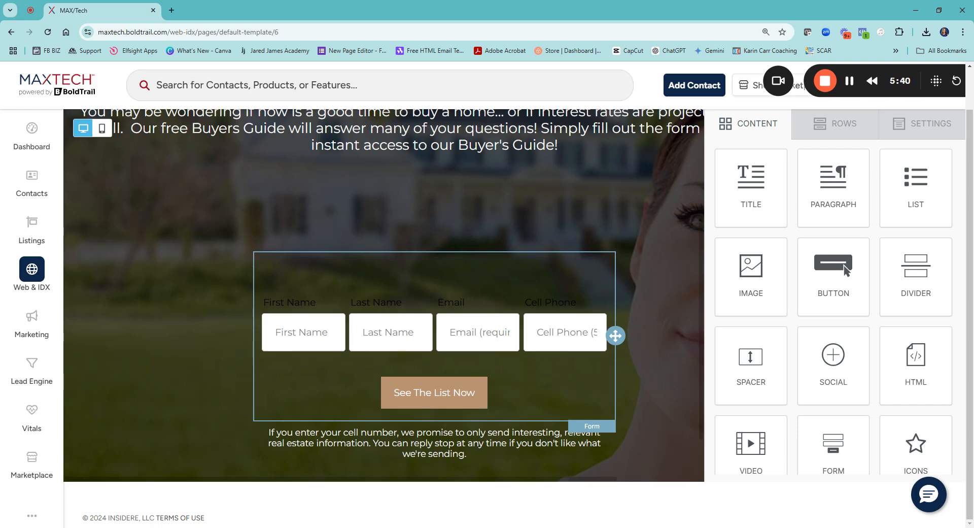
Change the label of the form's submit button to "Download Buyer's Guide".
{"action": "left_click", "coordinate": [468, 316]}
{"action": "scroll", "coordinate": [787, 348], "scroll_direction": "down", "scroll_amount": 5}
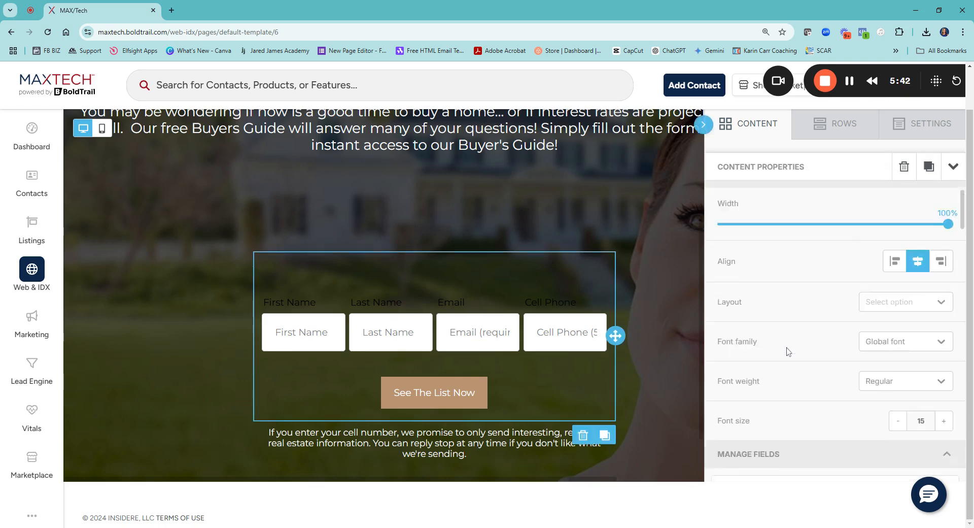
{"action": "scroll", "coordinate": [807, 377], "scroll_direction": "down", "scroll_amount": 3}
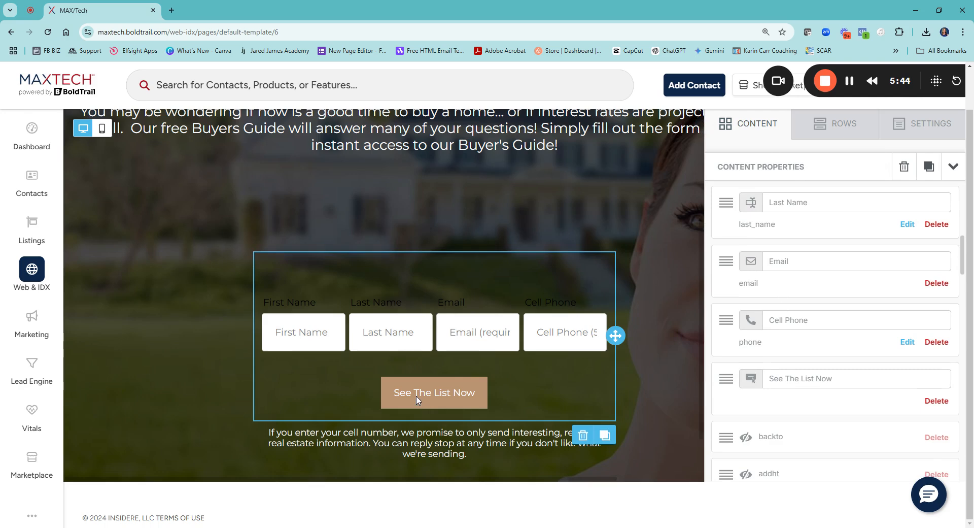
{"action": "triple_click", "coordinate": [822, 378]}
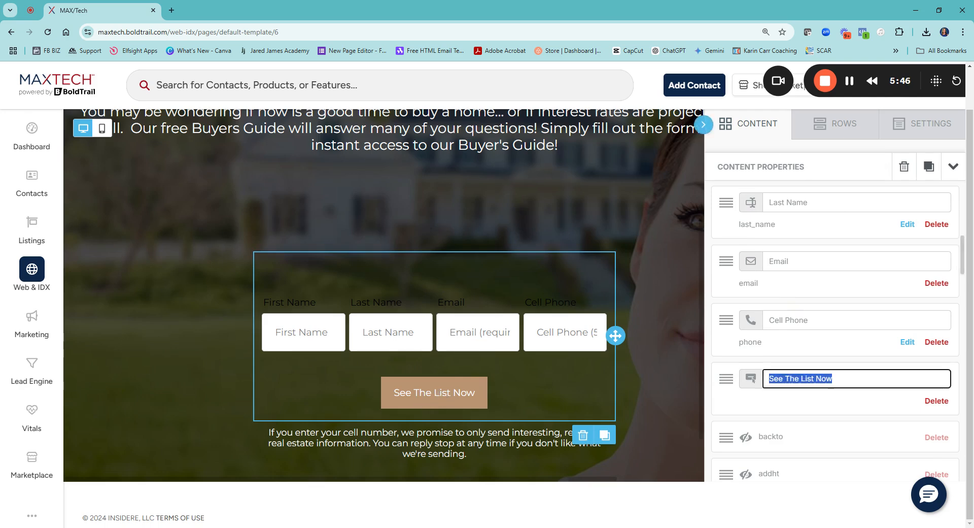
{"action": "type", "text": "Downloa"}
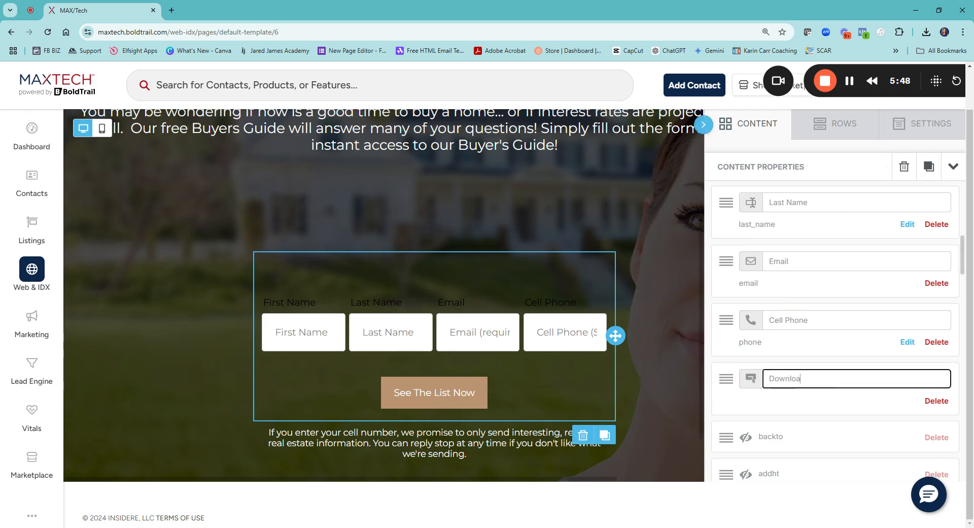
{"action": "type", "text": "d Buyer's Guide"}
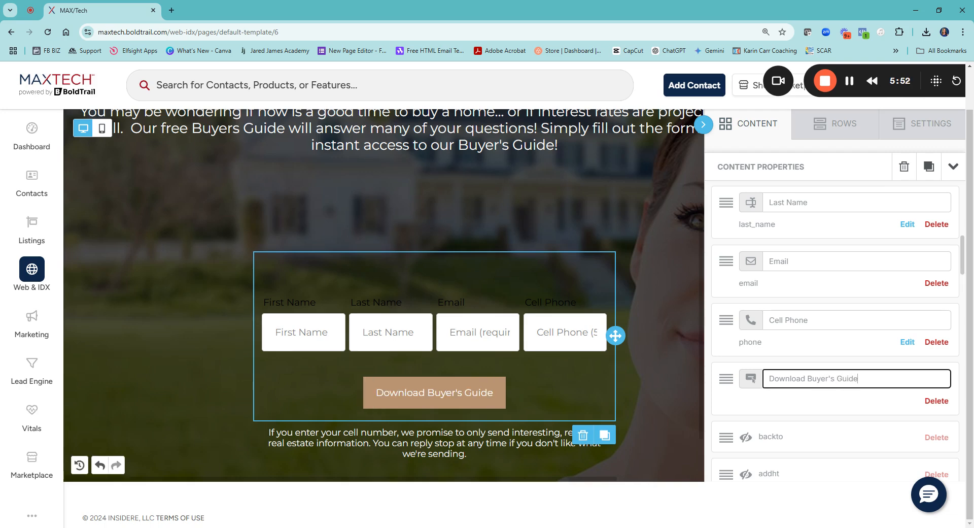
{"action": "left_click", "coordinate": [954, 167]}
Set the text color of the form's field labels to white (#ffffff).
{"action": "left_click", "coordinate": [480, 333]}
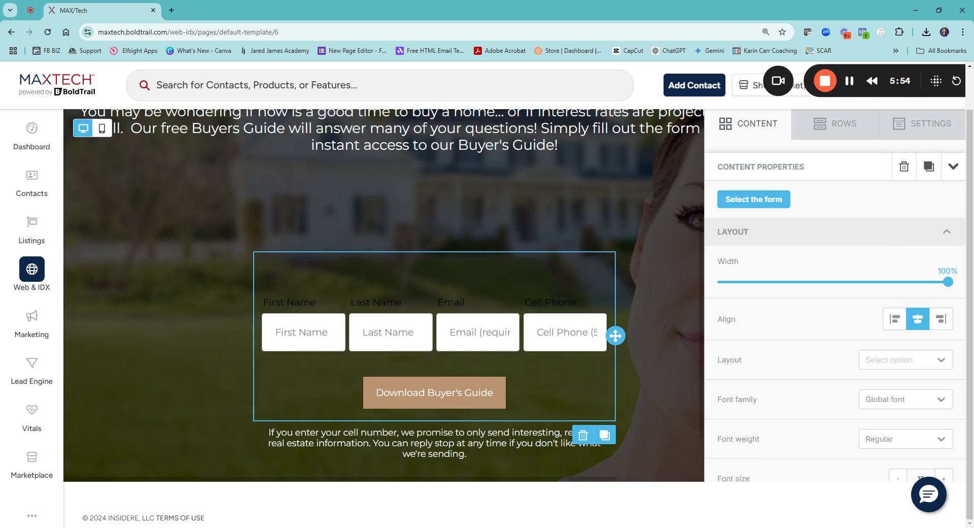
{"action": "scroll", "coordinate": [763, 341], "scroll_direction": "down", "scroll_amount": 10}
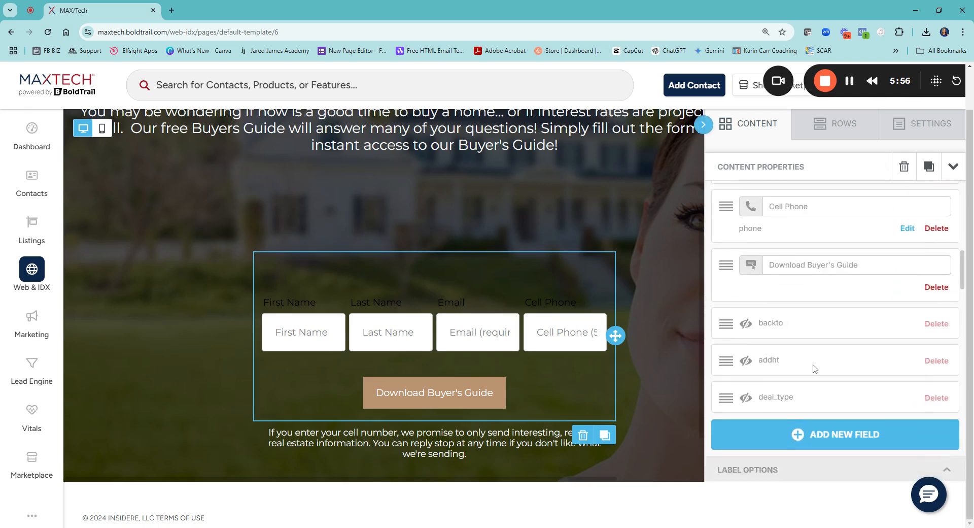
{"action": "scroll", "coordinate": [769, 385], "scroll_direction": "down", "scroll_amount": 2}
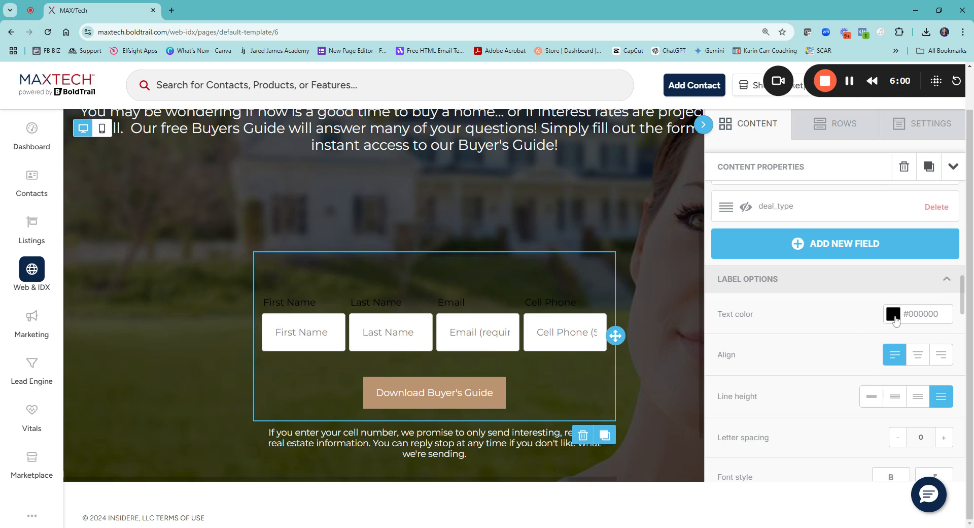
{"action": "left_click", "coordinate": [895, 318]}
{"action": "left_click", "coordinate": [800, 443]}
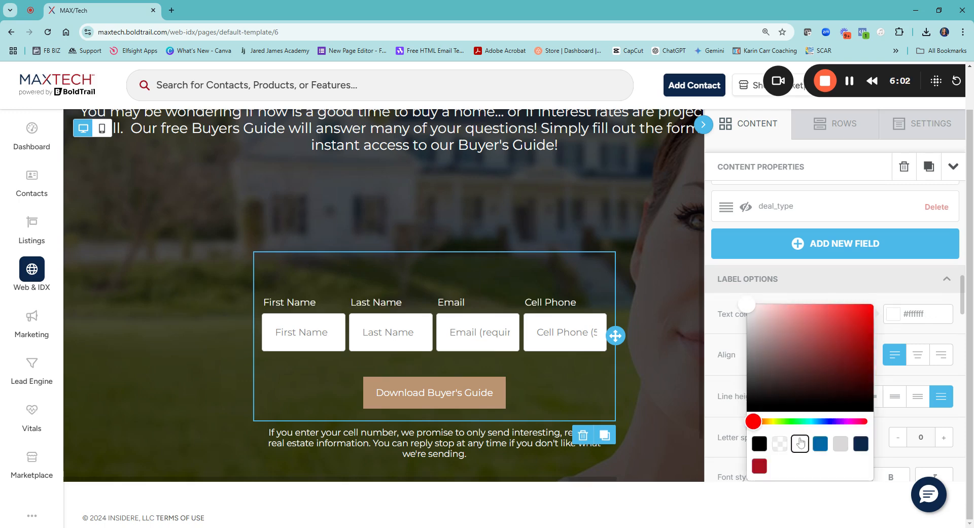
{"action": "left_click", "coordinate": [887, 339]}
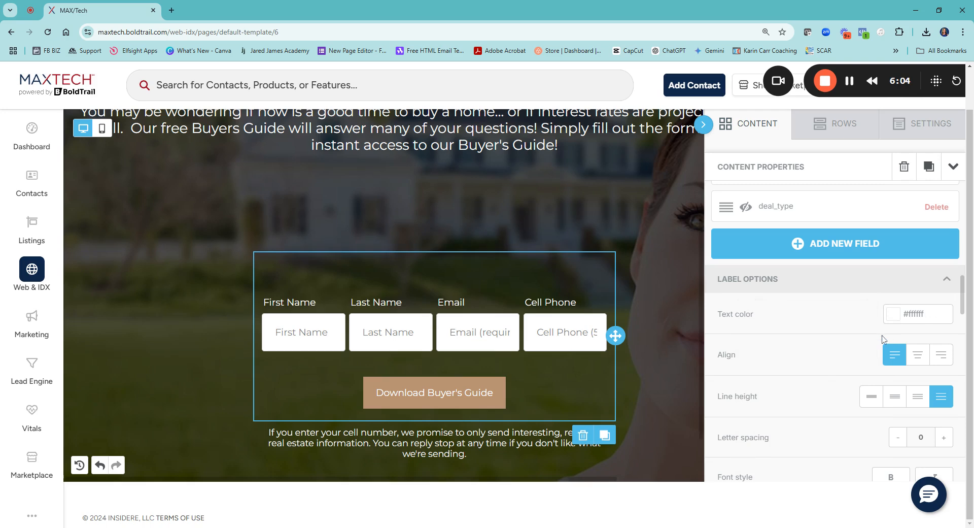
{"action": "left_click", "coordinate": [947, 280]}
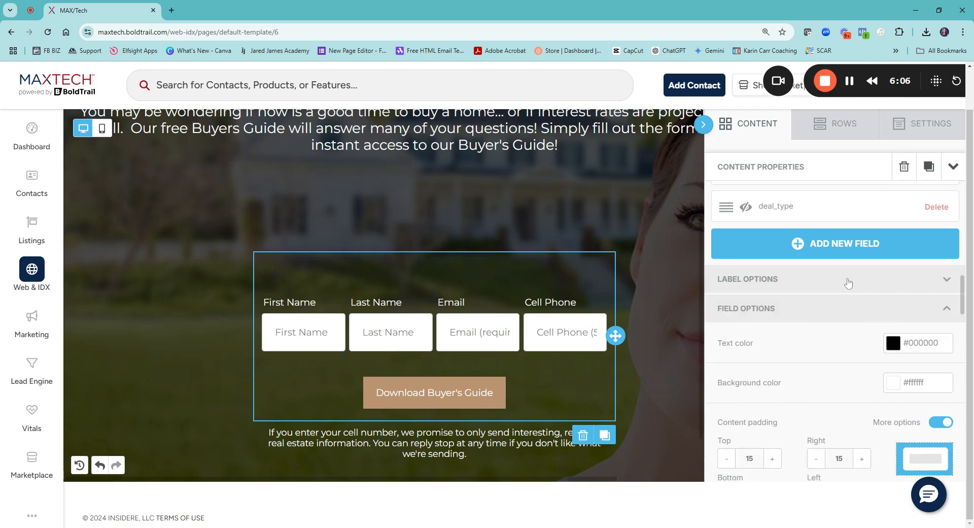
Set the background color of the form's Download Buyer's Guide button to the brand red #aa1120.
{"action": "left_click", "coordinate": [848, 280]}
{"action": "scroll", "coordinate": [812, 343], "scroll_direction": "down", "scroll_amount": 7}
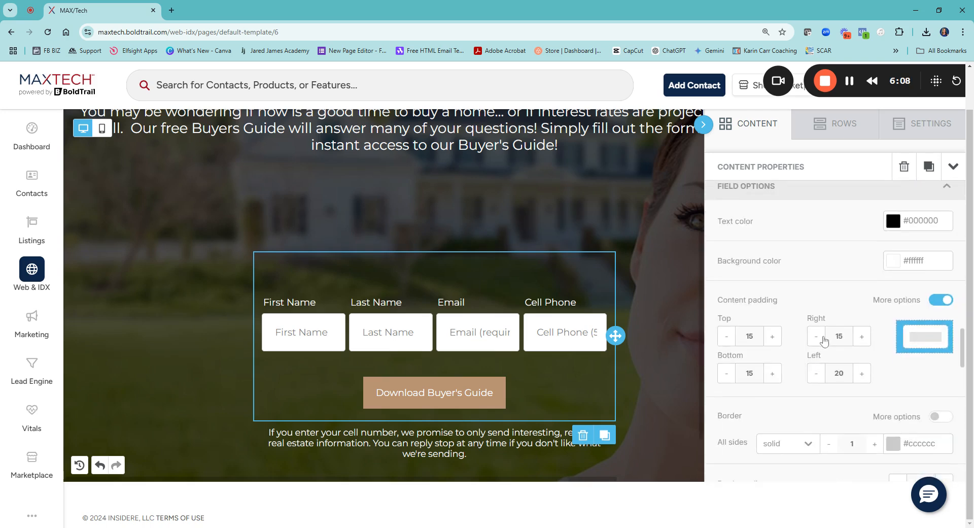
{"action": "scroll", "coordinate": [827, 355], "scroll_direction": "down", "scroll_amount": 5}
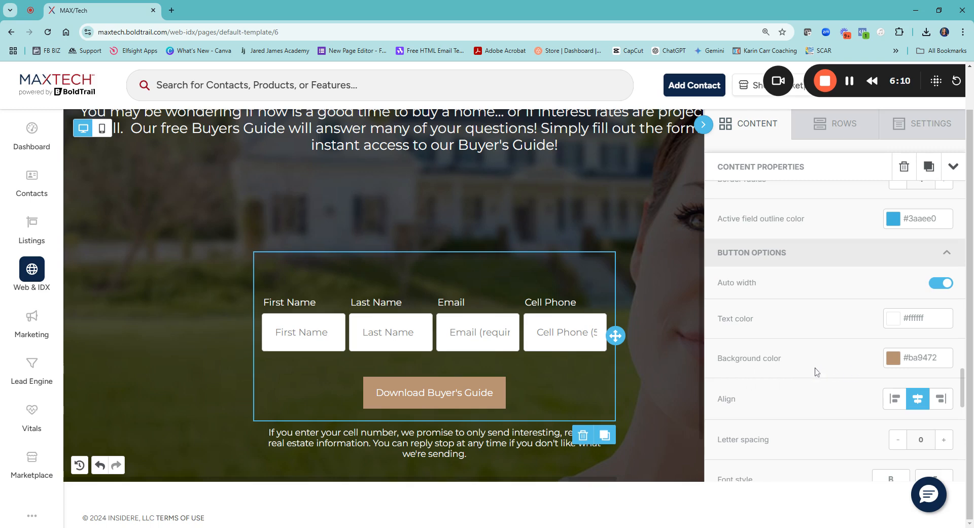
{"action": "left_click", "coordinate": [894, 358]}
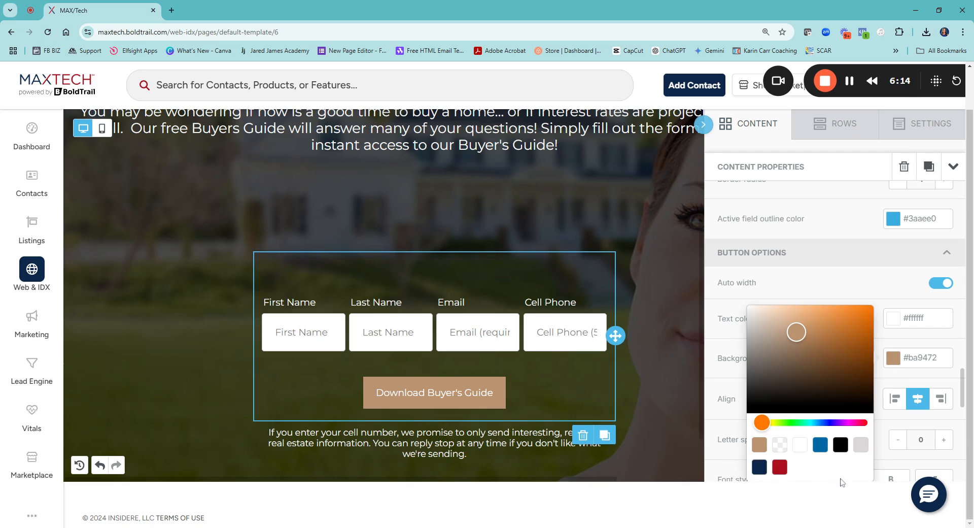
{"action": "scroll", "coordinate": [839, 462], "scroll_direction": "down", "scroll_amount": 1}
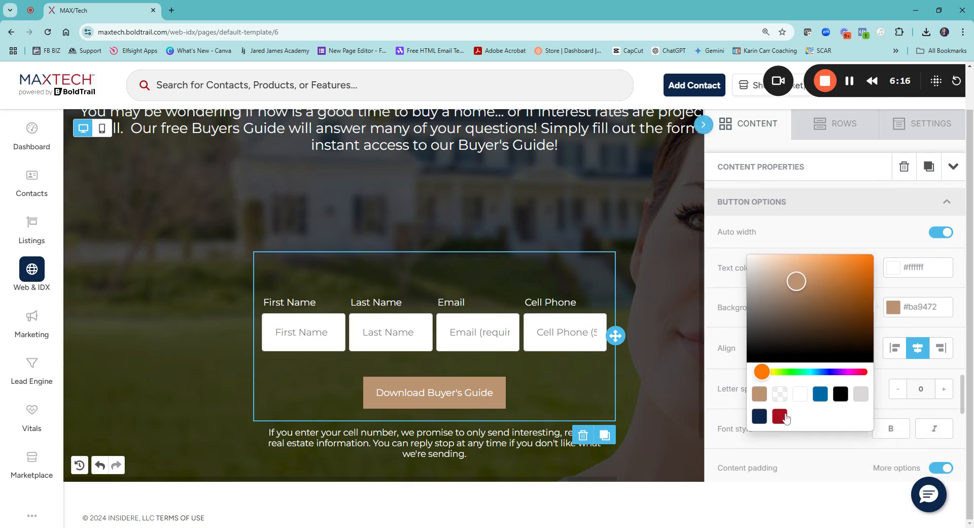
{"action": "left_click", "coordinate": [784, 416]}
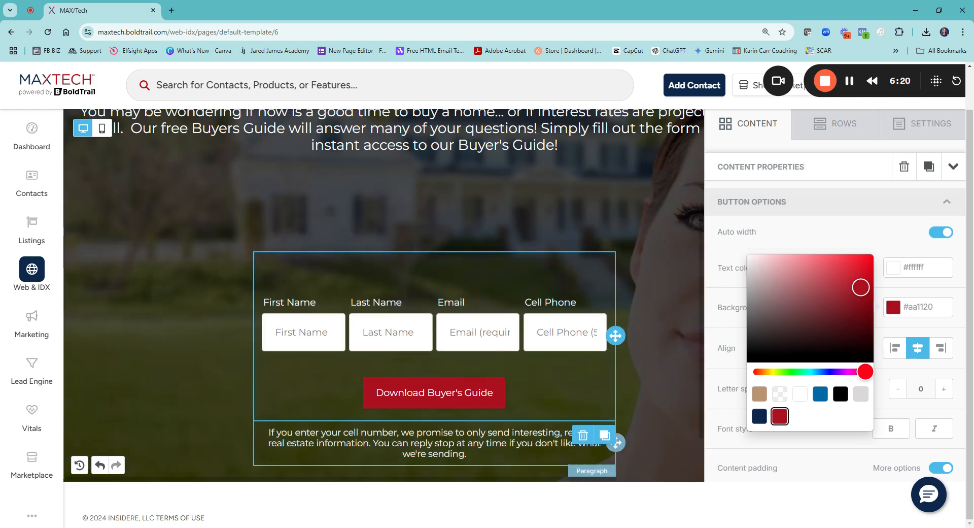
Publish the Buyer's e-Guide page and open its live version.
{"action": "left_click", "coordinate": [352, 443]}
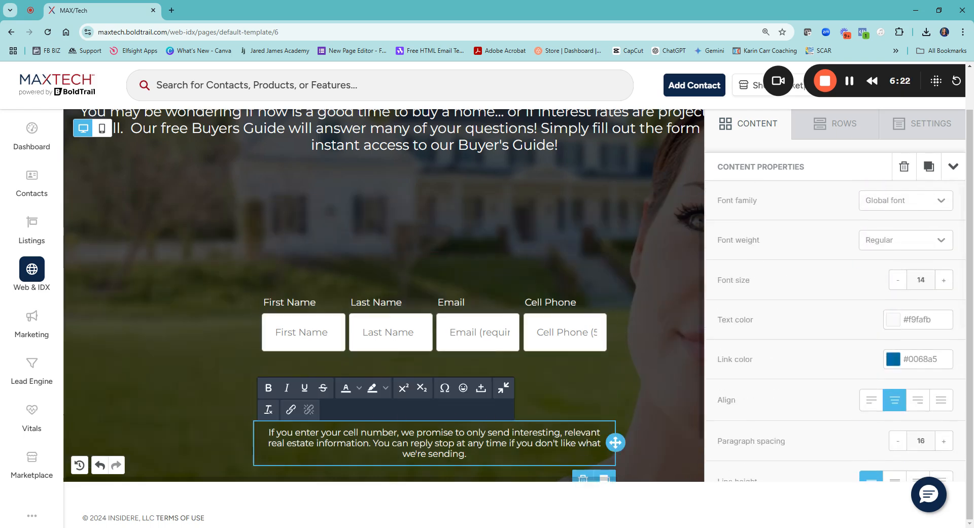
{"action": "scroll", "coordinate": [657, 160], "scroll_direction": "up", "scroll_amount": 5}
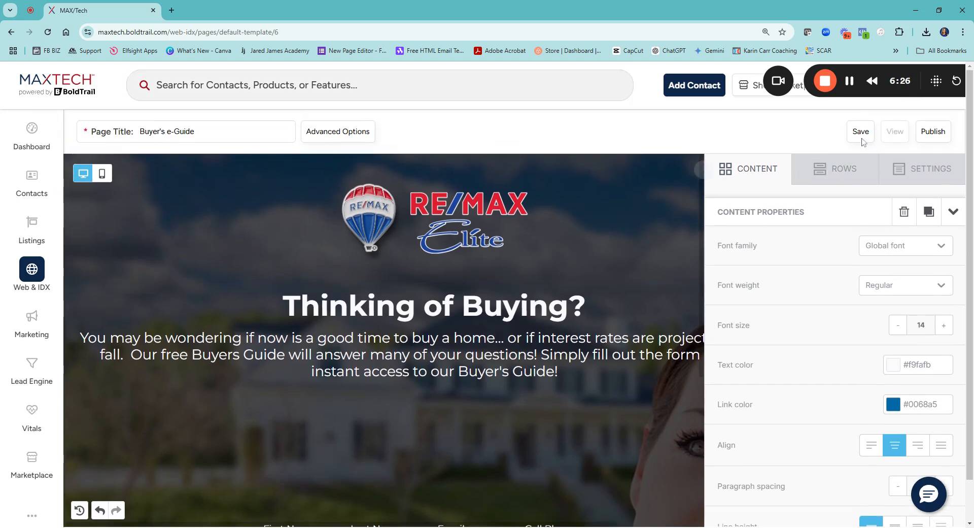
{"action": "left_click", "coordinate": [931, 133]}
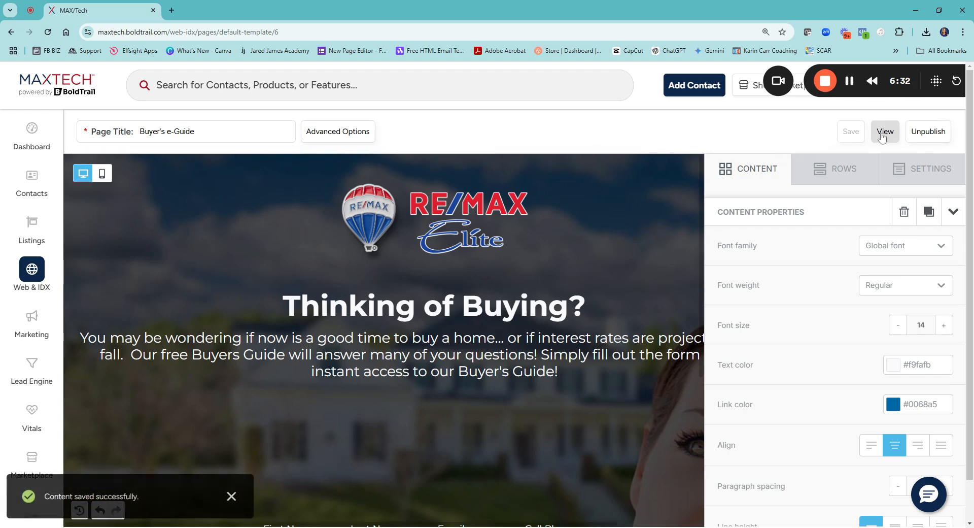
{"action": "left_click", "coordinate": [882, 136]}
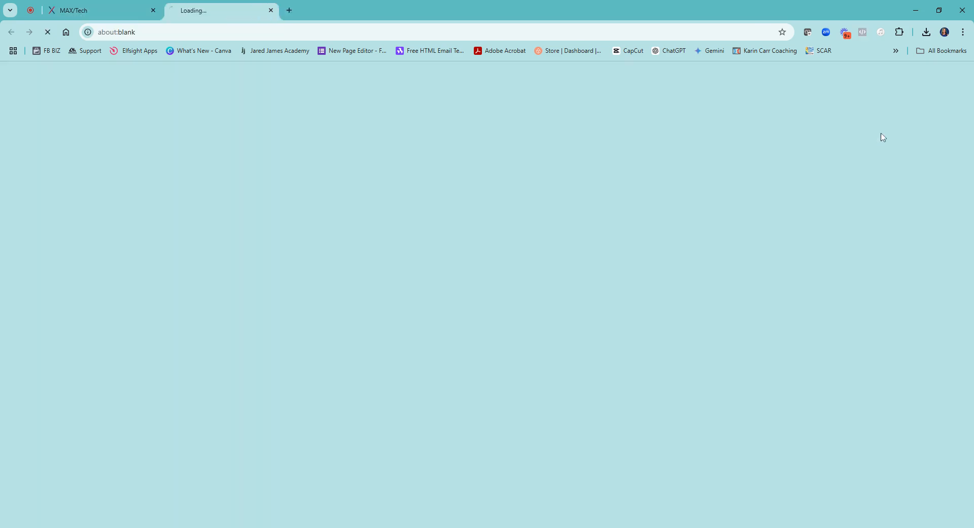
Return to the website's page list in the other browser tab and open the Buyers page from the Buy | Sell category for editing.
{"action": "left_click", "coordinate": [108, 16]}
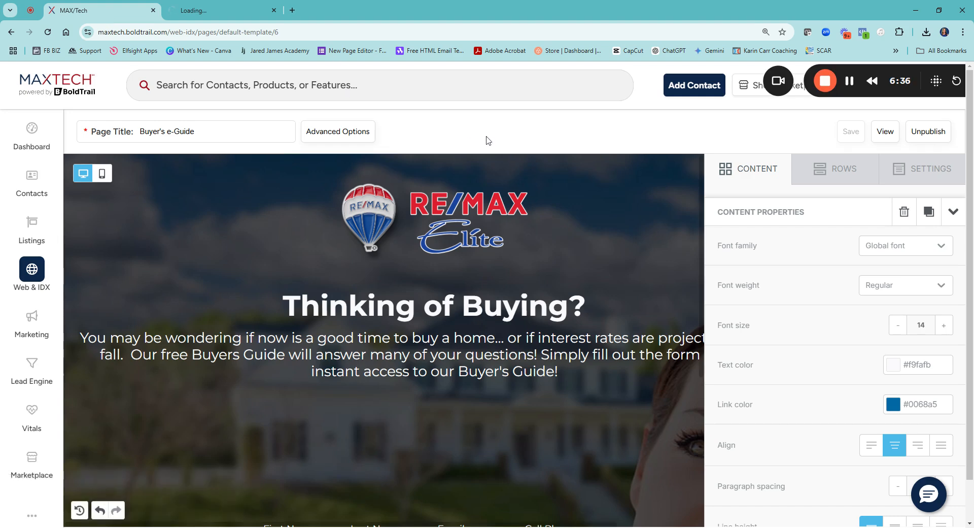
{"action": "left_click", "coordinate": [11, 31]}
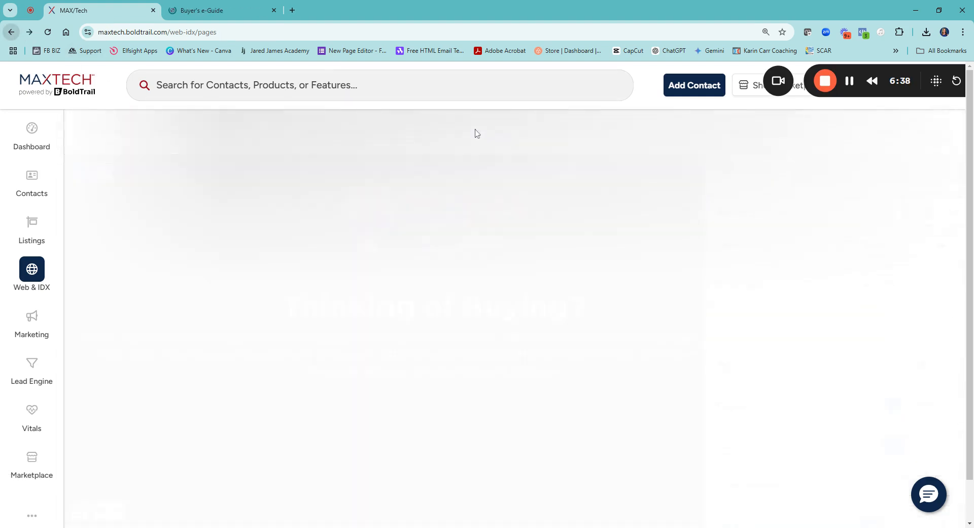
{"action": "scroll", "coordinate": [234, 391], "scroll_direction": "down", "scroll_amount": 3}
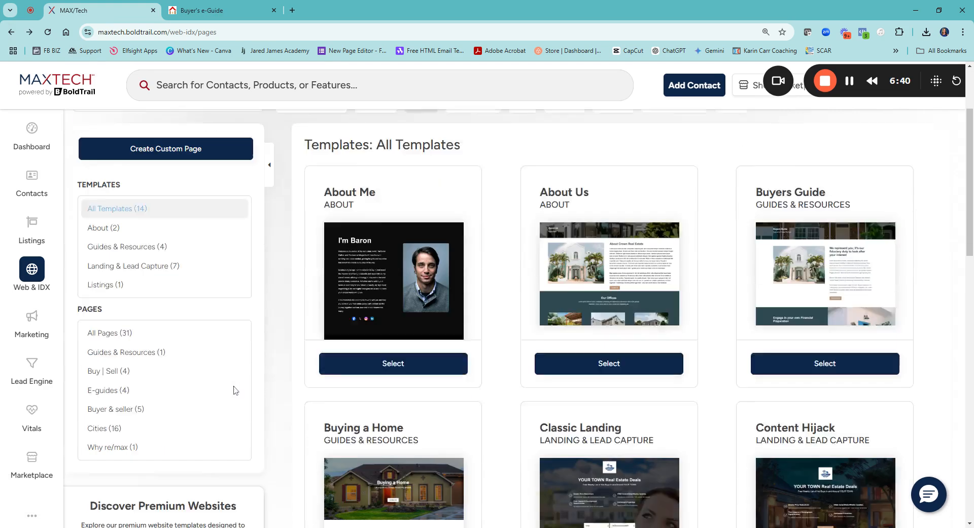
{"action": "left_click", "coordinate": [112, 343]}
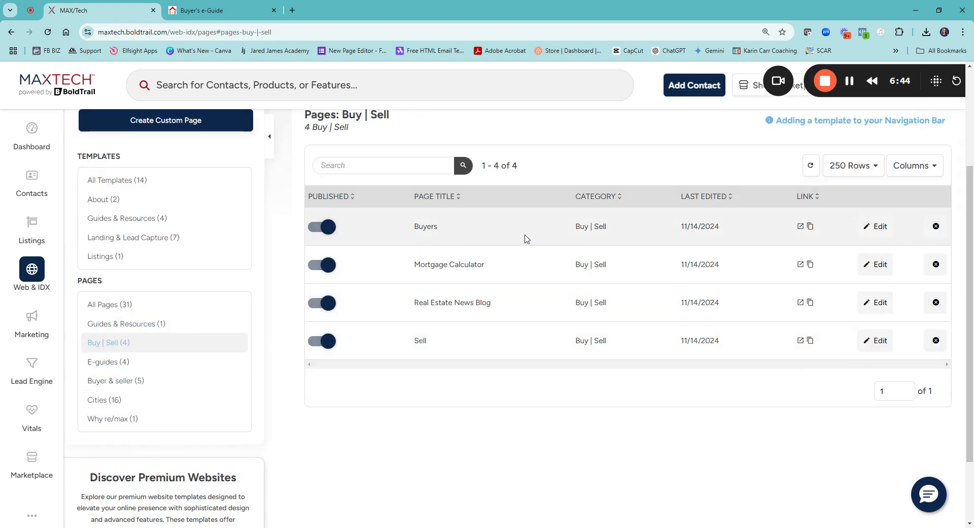
{"action": "left_click", "coordinate": [875, 227]}
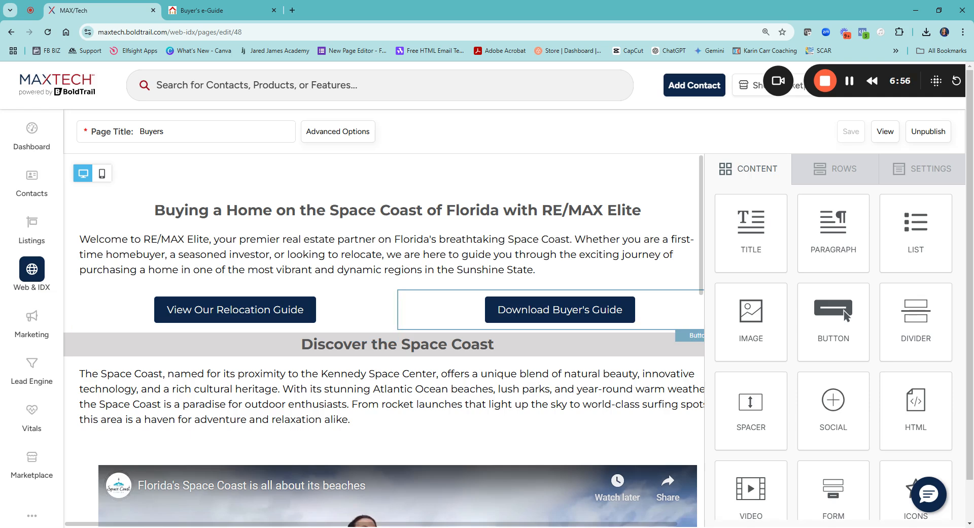
Link the Download Buyer's Guide button on the Buyers page to the address copied from the live Buyer's e-Guide page.
{"action": "left_click", "coordinate": [559, 310]}
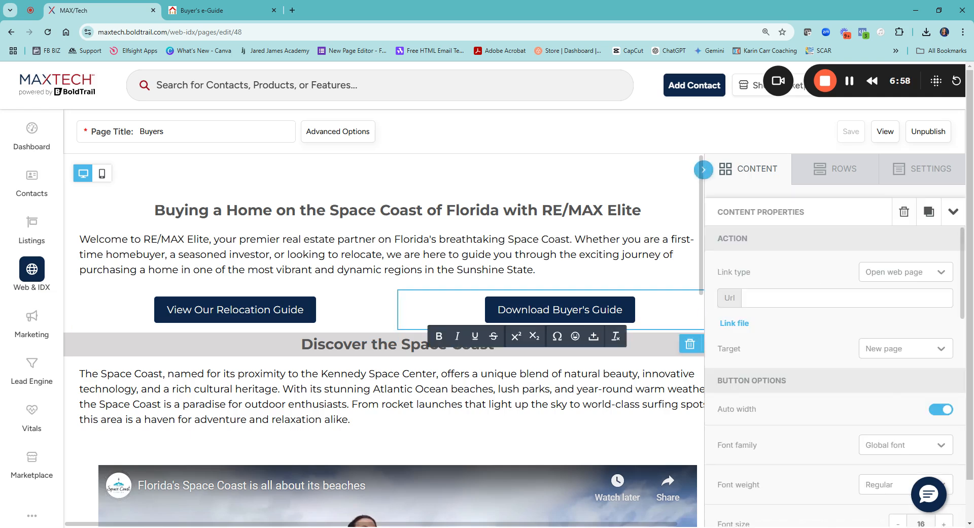
{"action": "left_click", "coordinate": [210, 10]}
{"action": "left_click", "coordinate": [212, 32]}
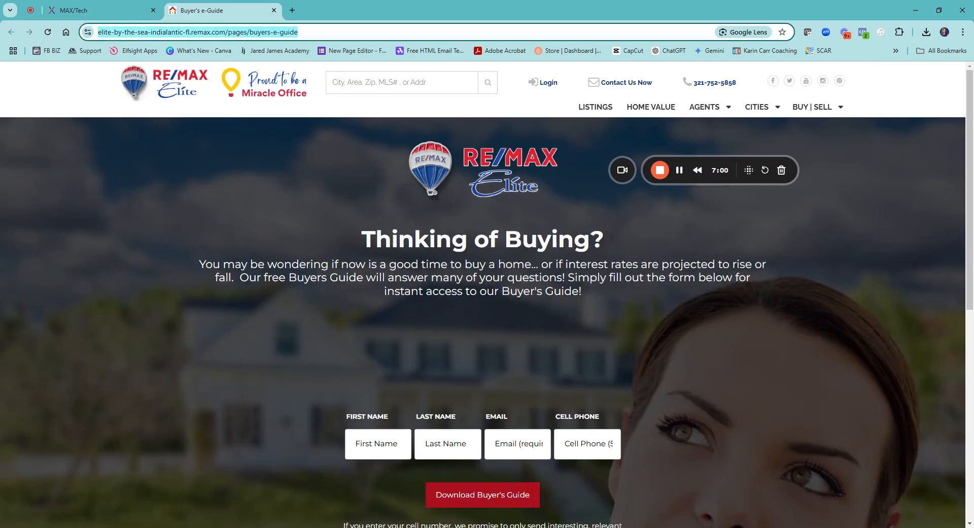
{"action": "key", "text": "ctrl+c"}
{"action": "left_click", "coordinate": [104, 10]}
{"action": "left_click", "coordinate": [765, 297]}
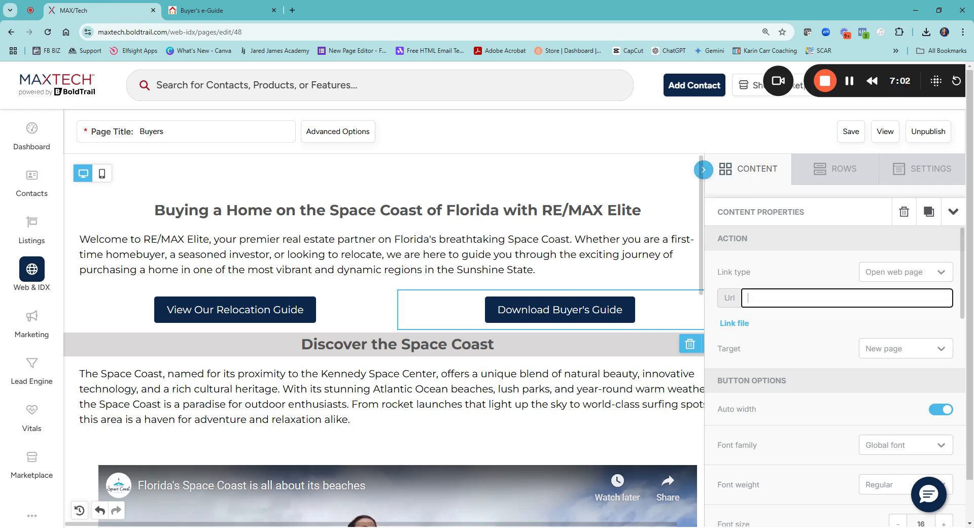
{"action": "key", "text": "ctrl+v"}
{"action": "left_click", "coordinate": [803, 336]}
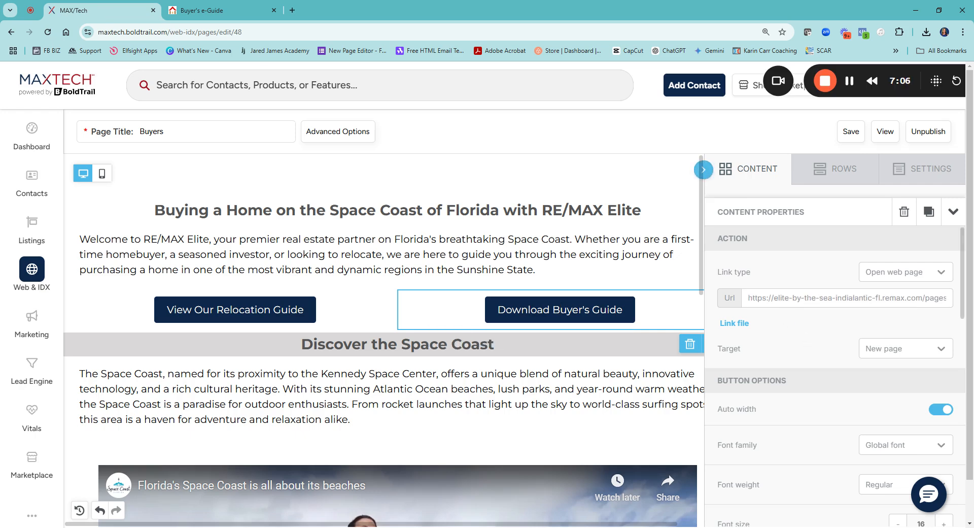
Shorten the button's link to the relative path /pages/buyers-e-guide by removing the domain, and save the Buyers page.
{"action": "left_click_drag", "start_coordinate": [922, 297], "coordinate": [721, 303]}
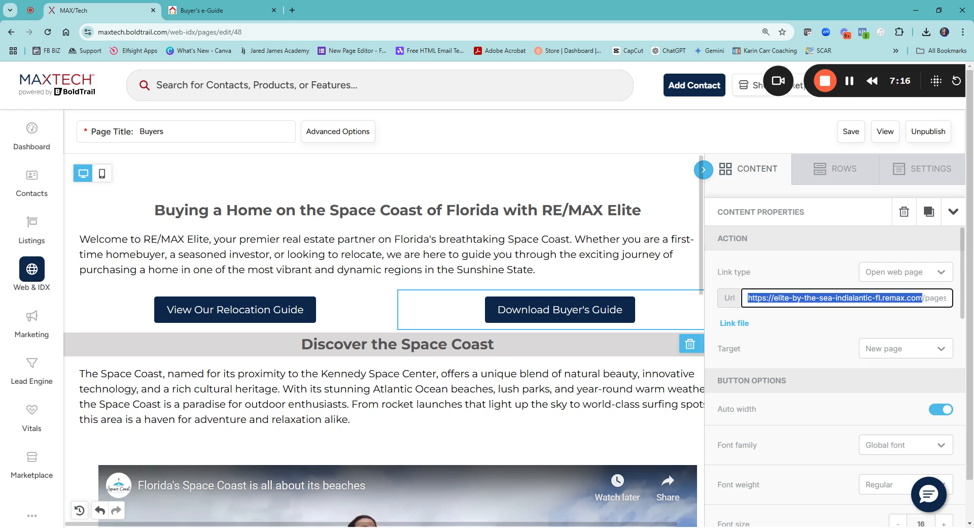
{"action": "key", "text": "BackSpace"}
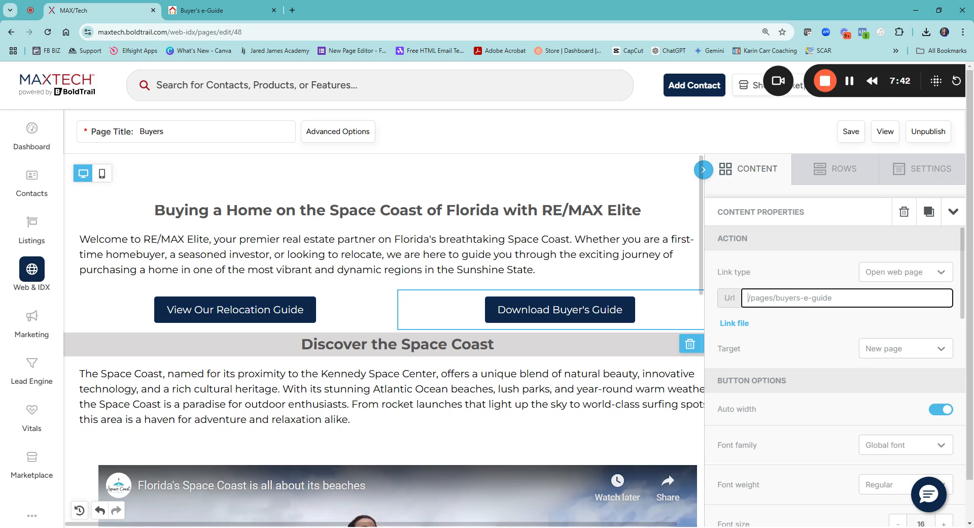
{"action": "left_click", "coordinate": [858, 136]}
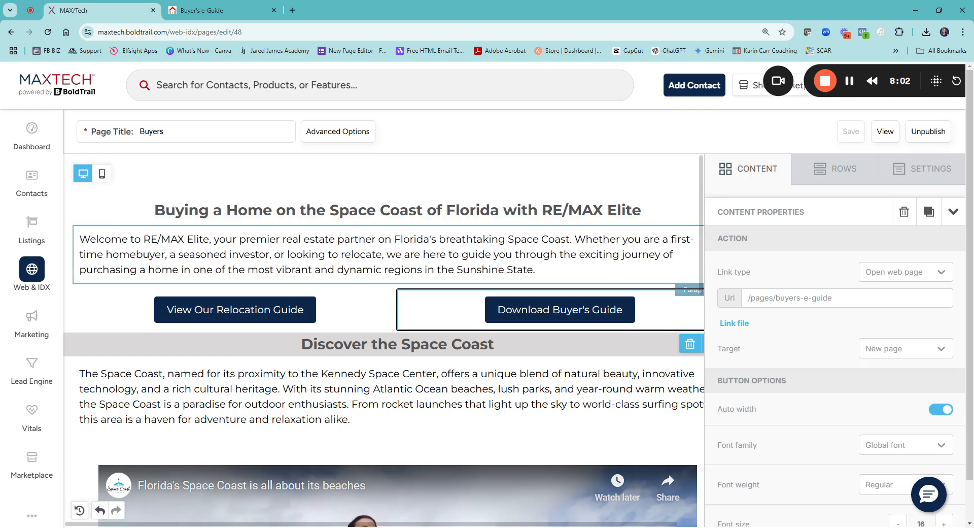
Go back to the website pages and look through the Landing & Lead Capture templates.
{"action": "left_click", "coordinate": [12, 31]}
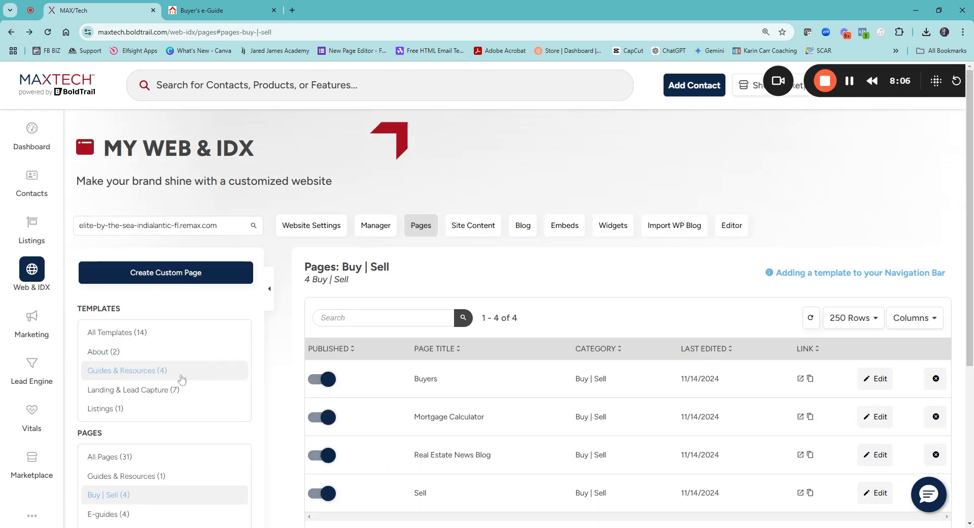
{"action": "left_click", "coordinate": [145, 392]}
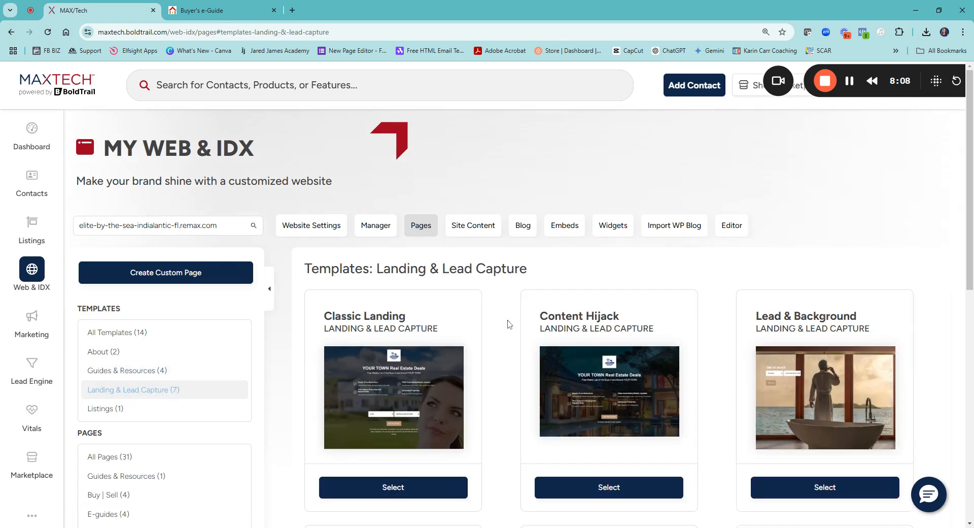
{"action": "scroll", "coordinate": [780, 298], "scroll_direction": "down", "scroll_amount": 3}
{"action": "scroll", "coordinate": [477, 406], "scroll_direction": "down", "scroll_amount": 5}
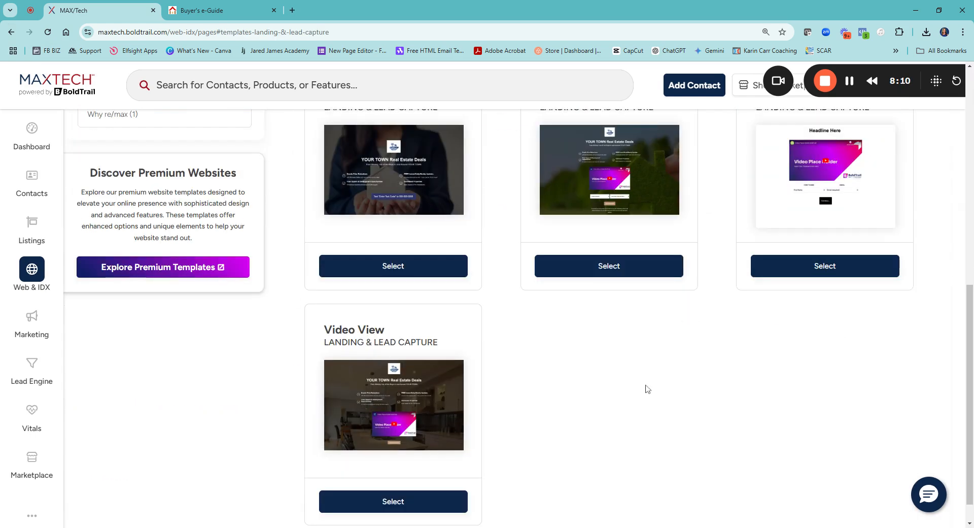
{"action": "scroll", "coordinate": [475, 398], "scroll_direction": "up", "scroll_amount": 4}
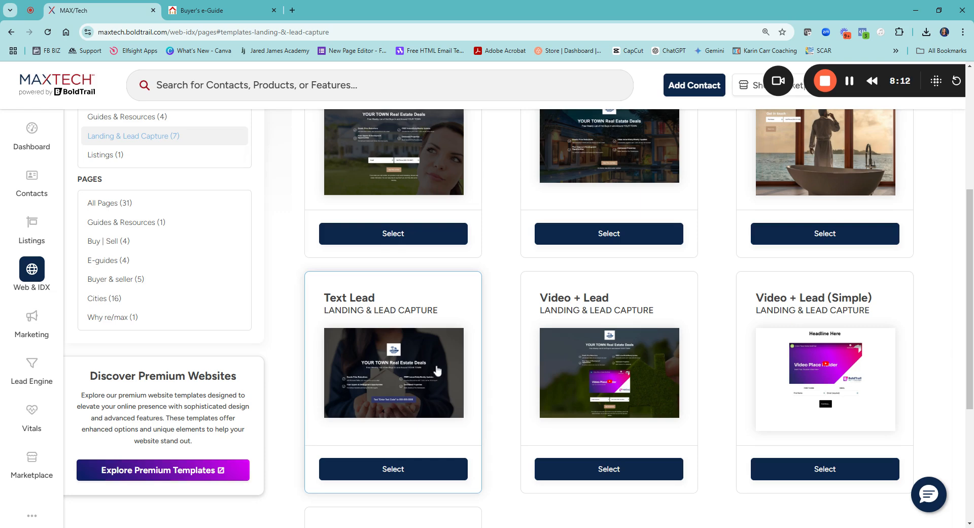
{"action": "scroll", "coordinate": [464, 370], "scroll_direction": "up", "scroll_amount": 3}
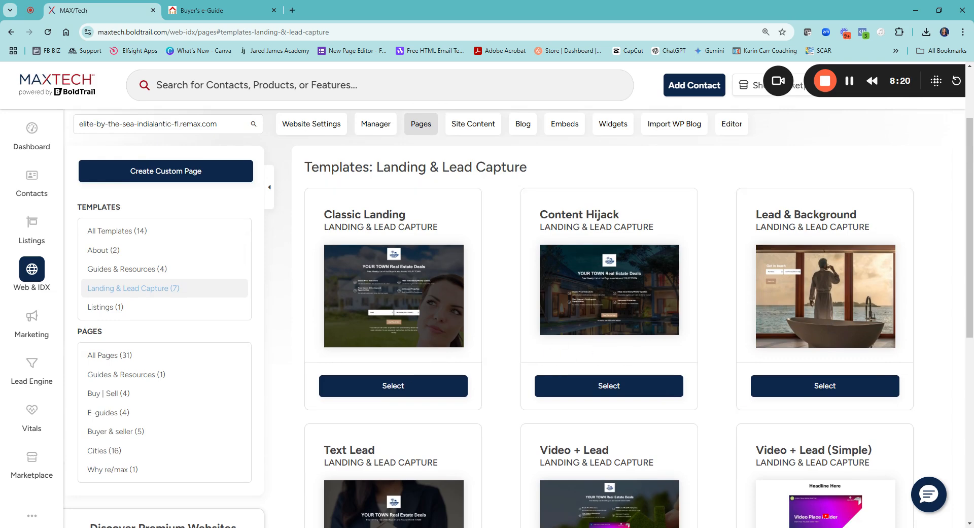
Examine the site header and navigation menus on the live Buyer's e-Guide page.
{"action": "left_click", "coordinate": [228, 13]}
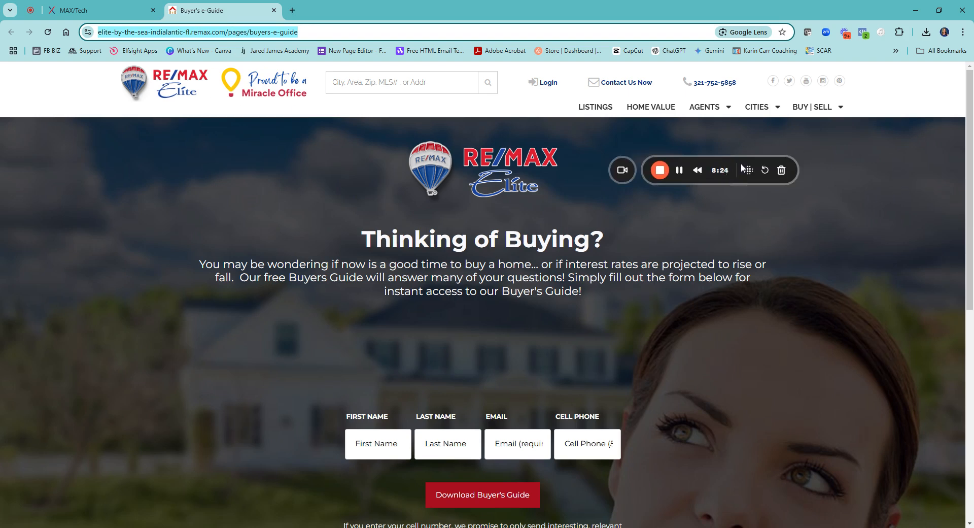
{"action": "left_click_drag", "start_coordinate": [747, 170], "coordinate": [940, 483]}
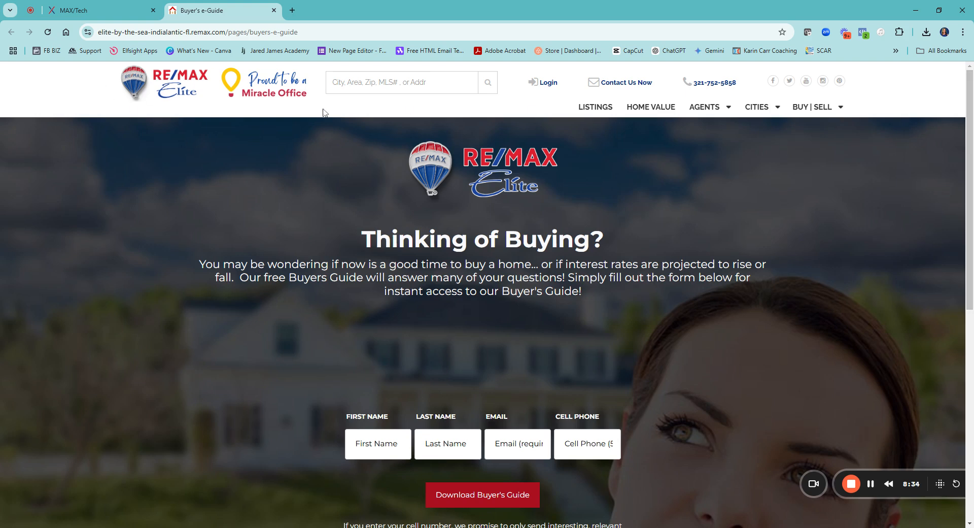
{"action": "mouse_move", "coordinate": [817, 109]}
Open the Lead Engine tools and compare the Landing Page builder there with the live Buyer's e-Guide page and its navigation menus.
{"action": "left_click", "coordinate": [91, 11]}
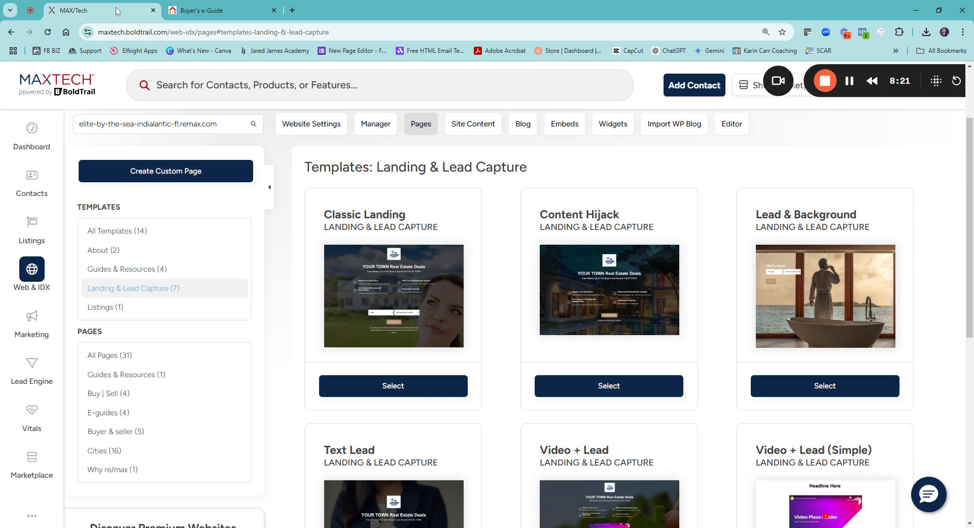
{"action": "left_click", "coordinate": [27, 374]}
{"action": "scroll", "coordinate": [543, 362], "scroll_direction": "down", "scroll_amount": 5}
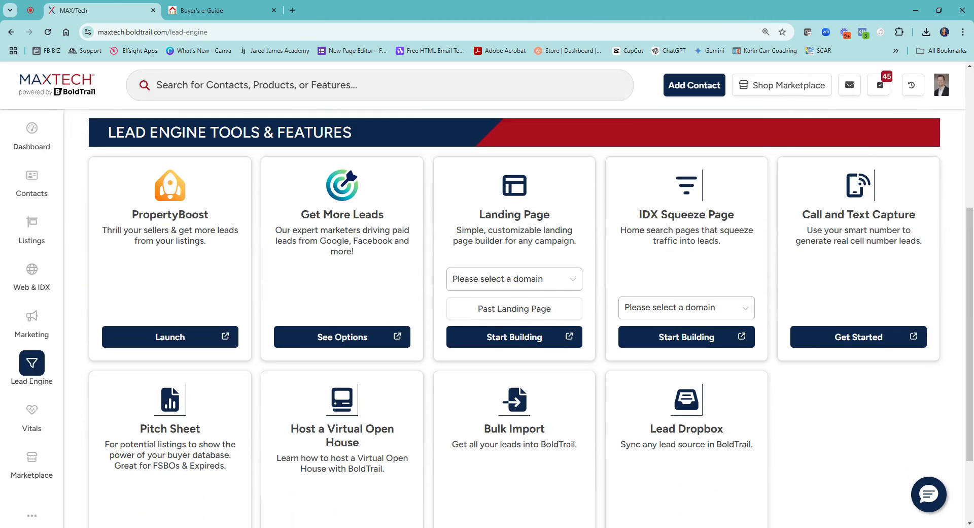
{"action": "left_click", "coordinate": [213, 10]}
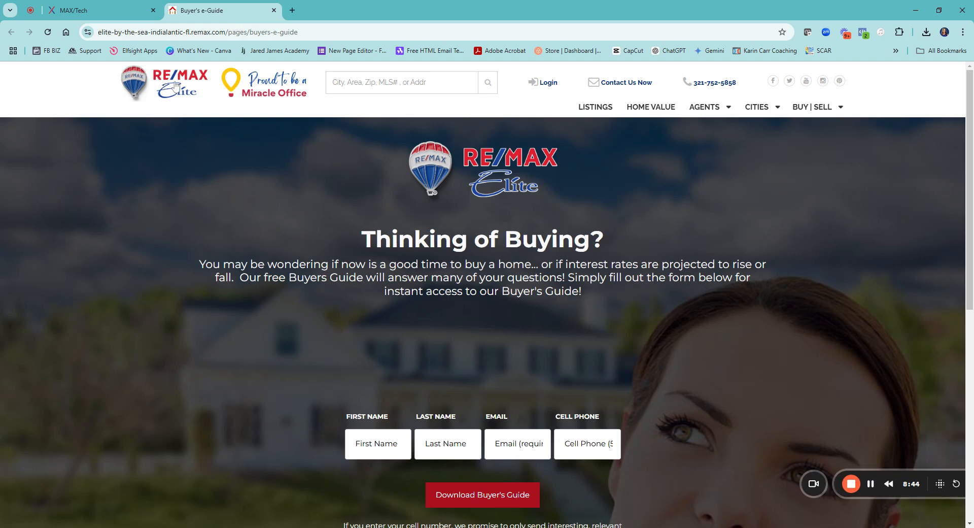
{"action": "mouse_move", "coordinate": [772, 99]}
{"action": "left_click", "coordinate": [100, 11]}
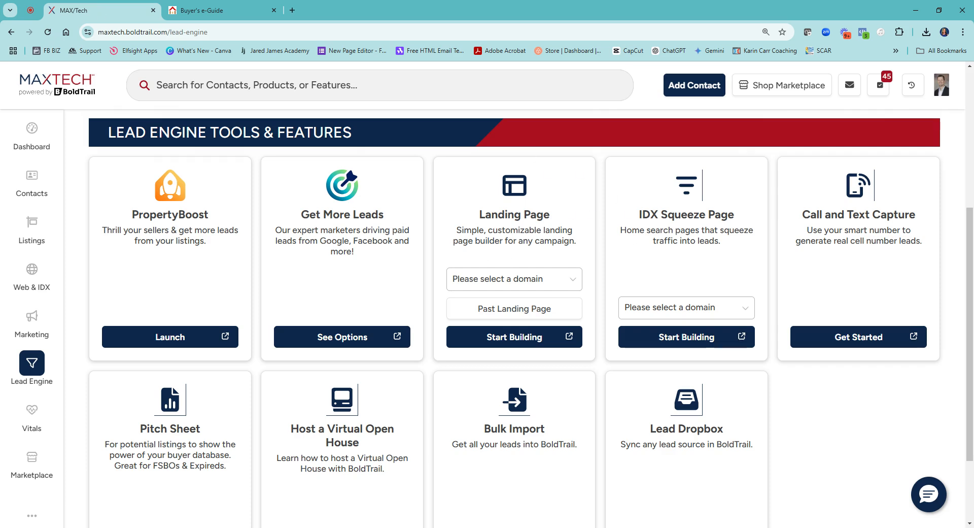
{"action": "left_click", "coordinate": [224, 12]}
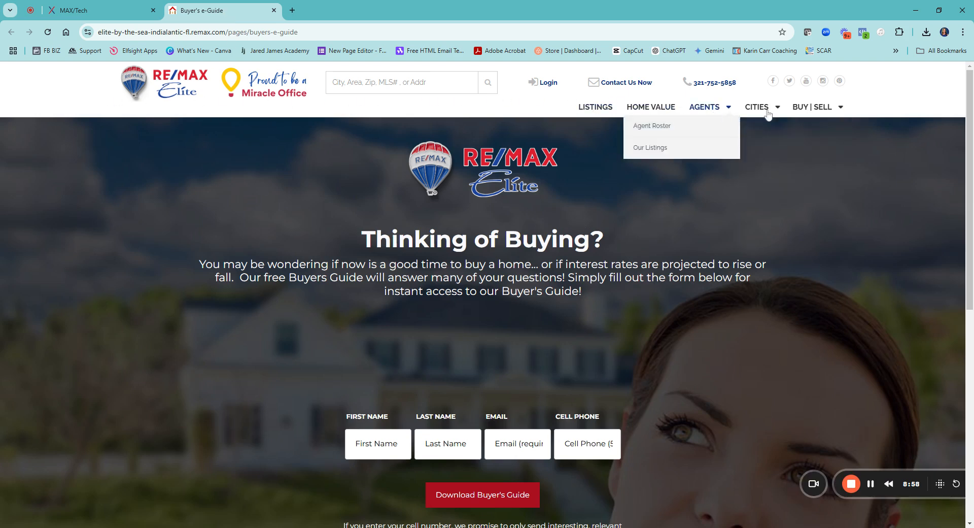
{"action": "mouse_move", "coordinate": [806, 114]}
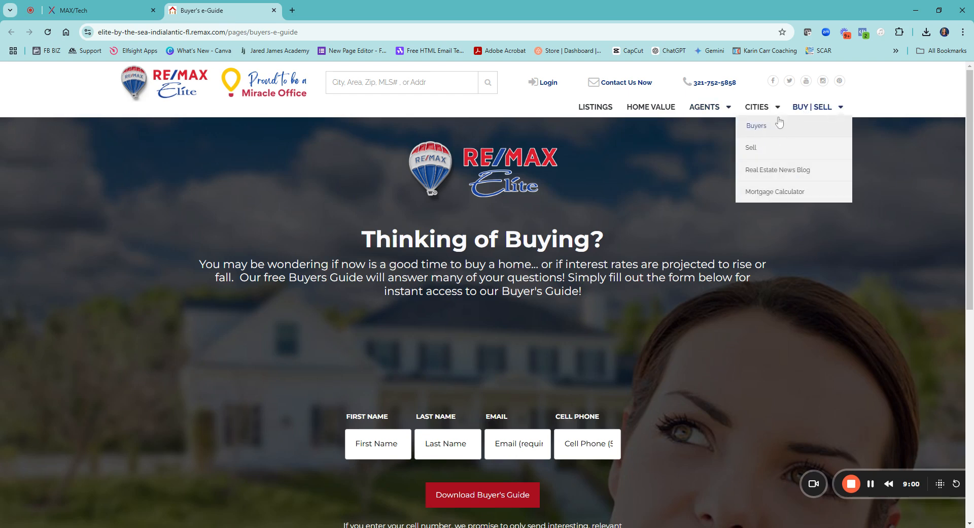
{"action": "mouse_move", "coordinate": [758, 102]}
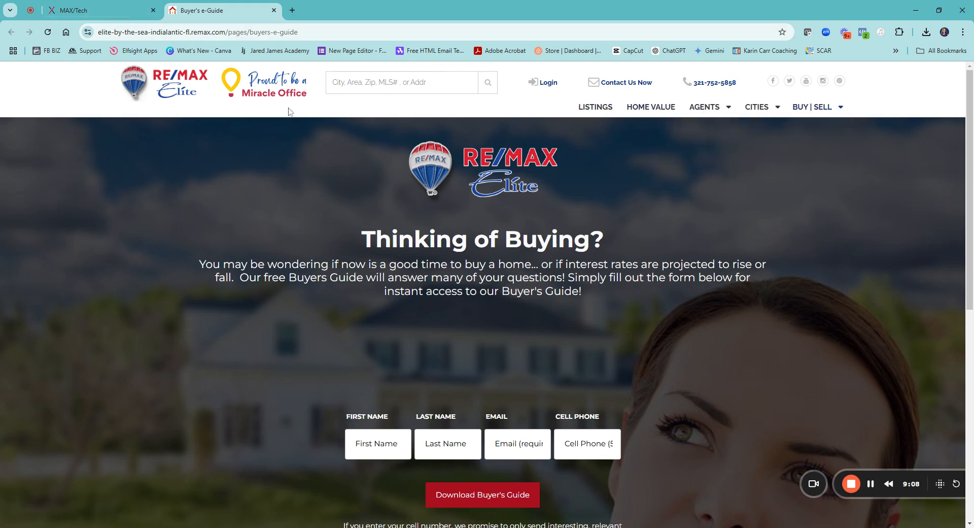
{"action": "left_click", "coordinate": [99, 15]}
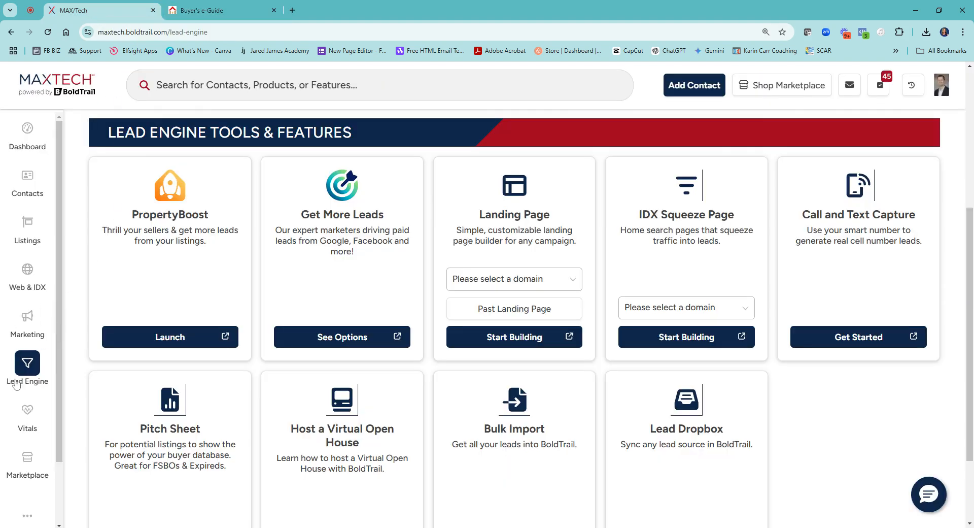